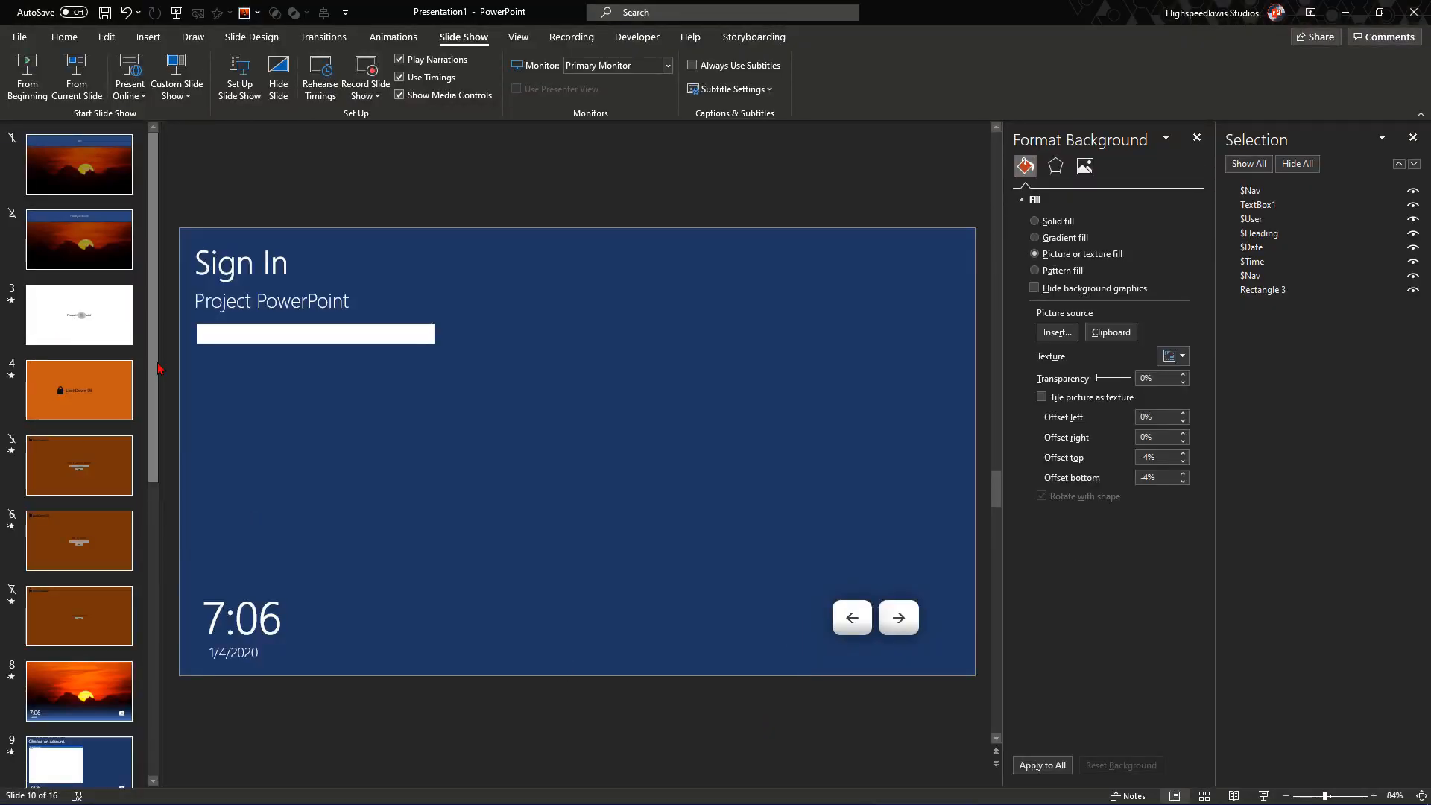
# Step: Unhide the orange setup slides 5 to 7 so they appear in the slide show
pyautogui.click(95, 481)
pyautogui.keyDown('shift'); pyautogui.click(78, 616); pyautogui.keyUp('shift')
pyautogui.rightClick(79, 615)
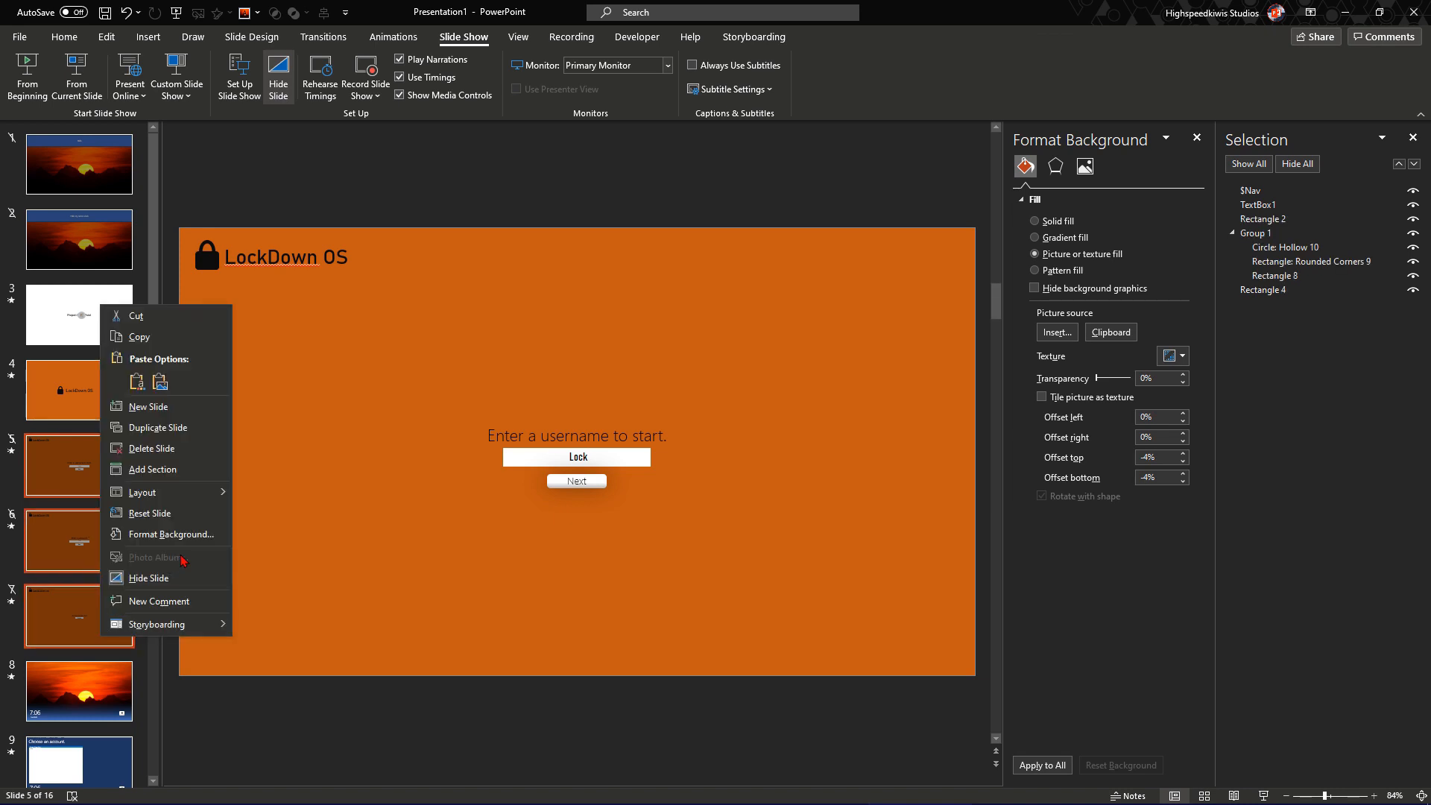
pyautogui.click(182, 568)
pyautogui.scroll(-5, 101, 615)
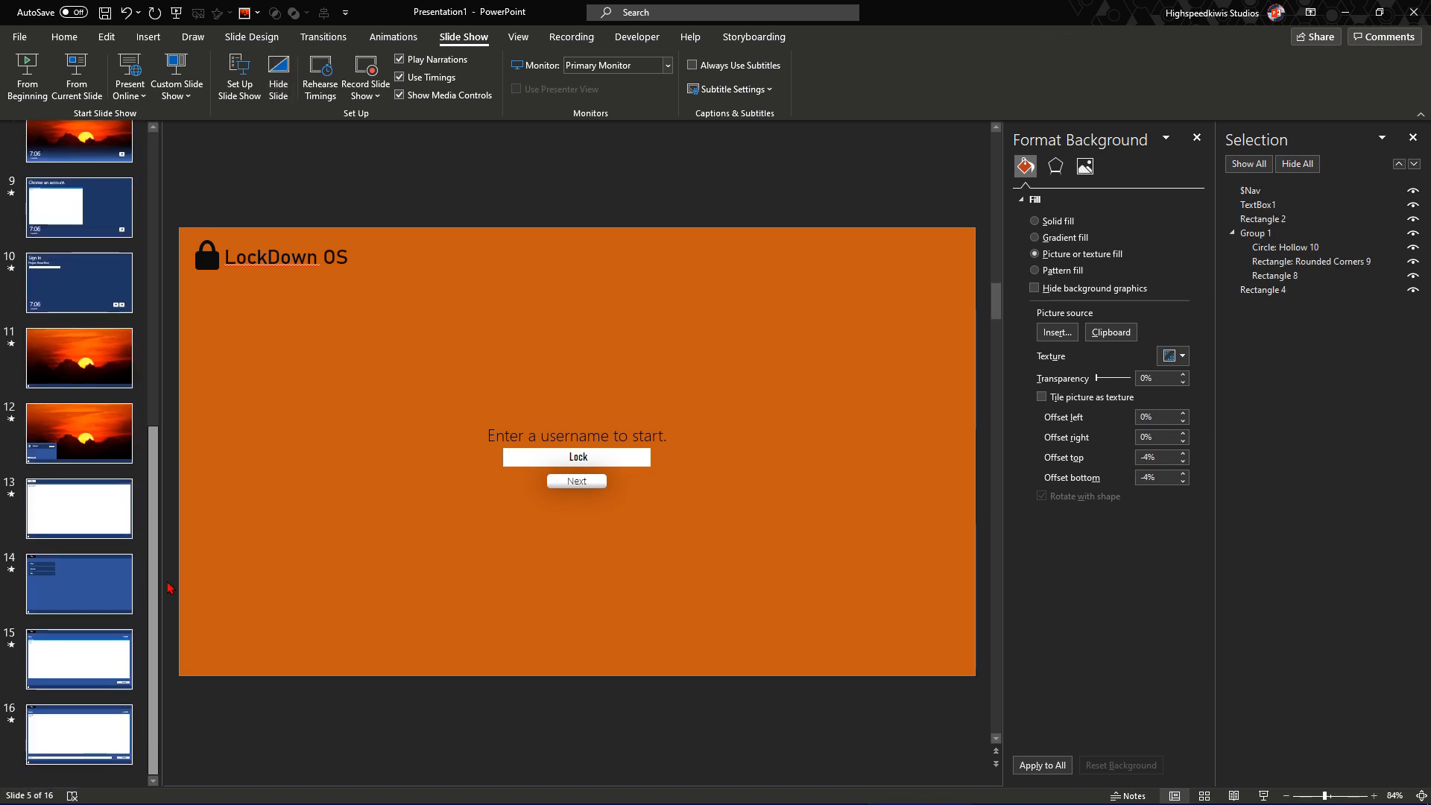
# Step: Page through the deck from slide 15 back to the start and down again to check it
pyautogui.click(100, 667)
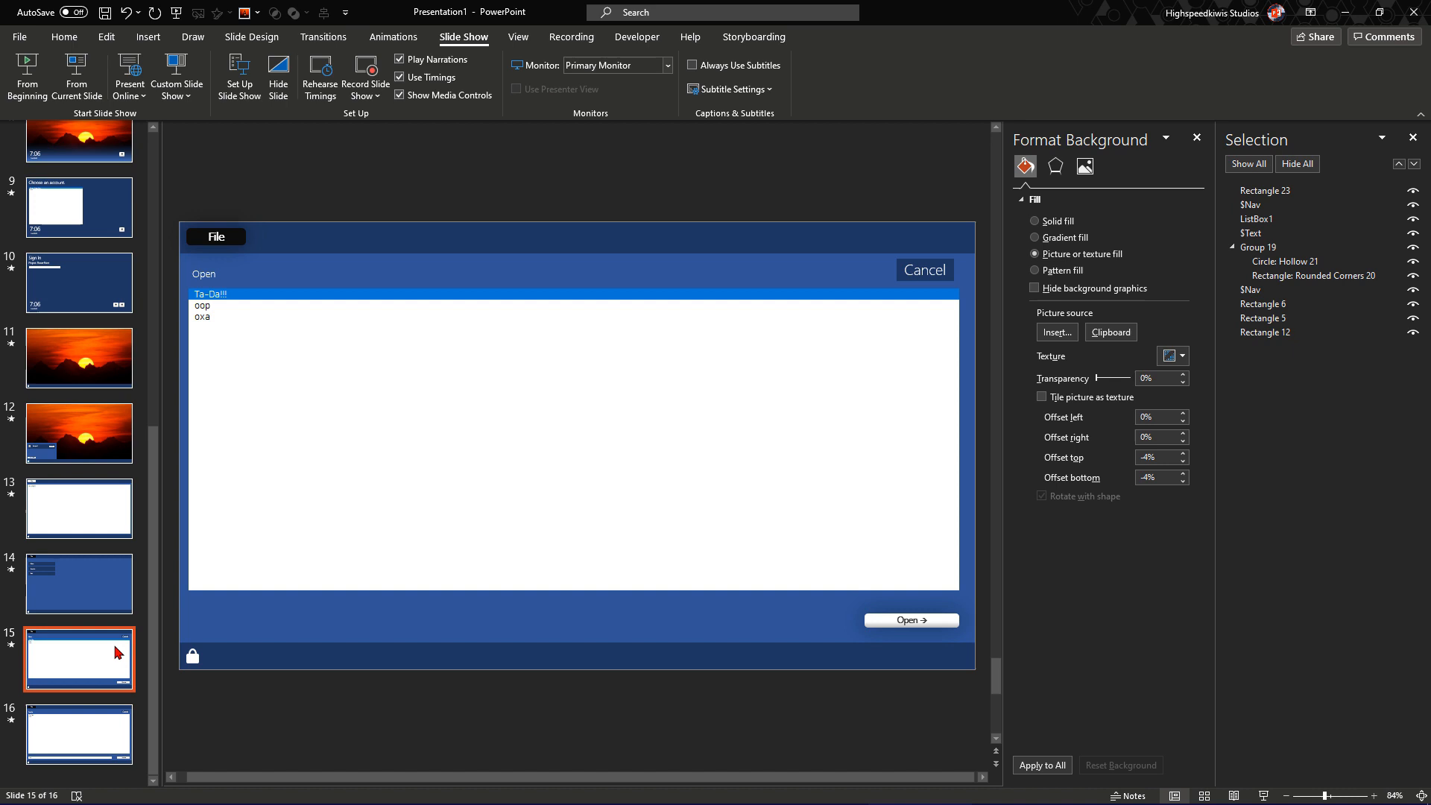
pyautogui.press('Up')
pyautogui.press('Up')
pyautogui.press('Up')
pyautogui.press('Up')
pyautogui.press('Up')
pyautogui.press('Up')
pyautogui.press('Up')
pyautogui.press('Up')
pyautogui.press('Up')
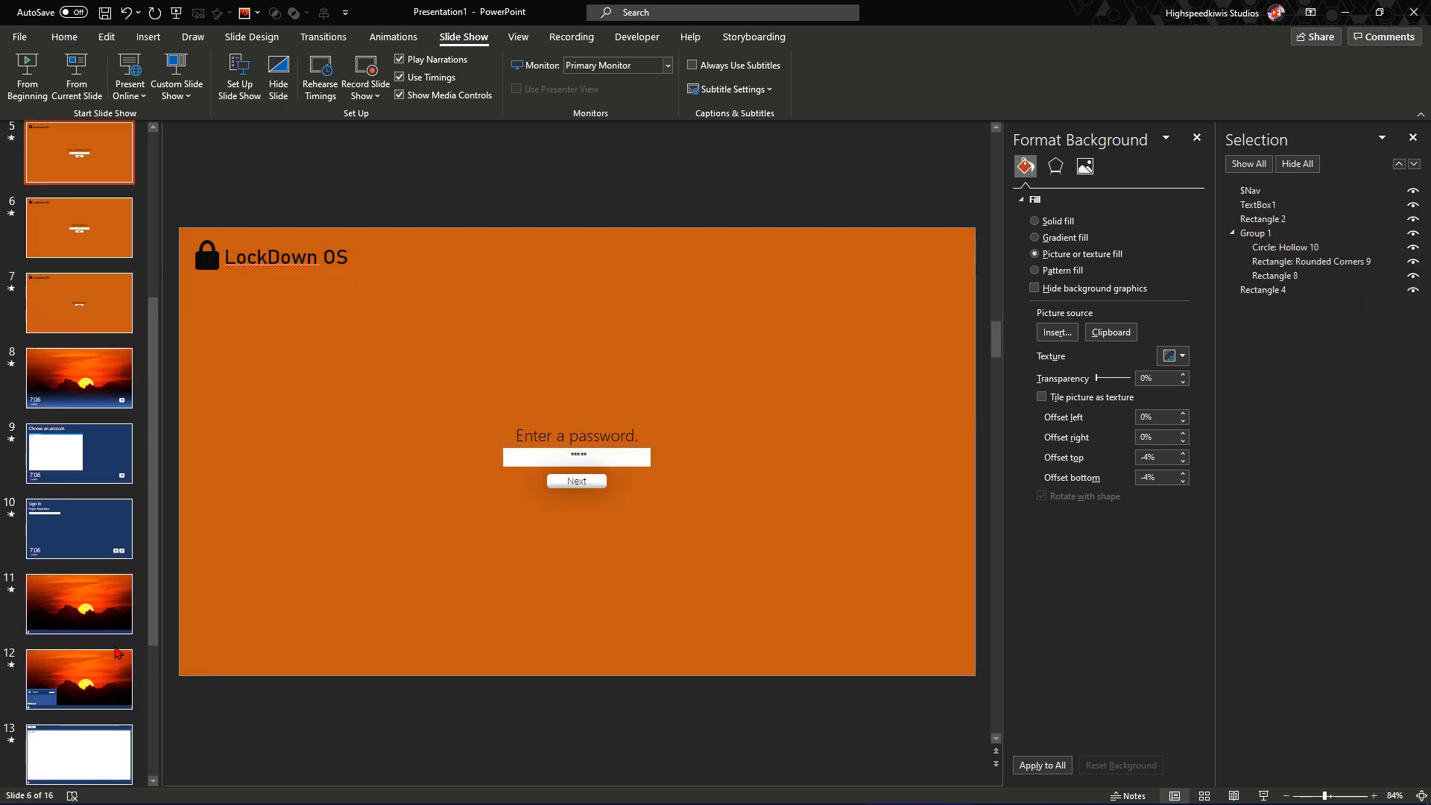
pyautogui.press('Up')
pyautogui.press('Up')
pyautogui.press('Up')
pyautogui.press('Up')
pyautogui.press('Up')
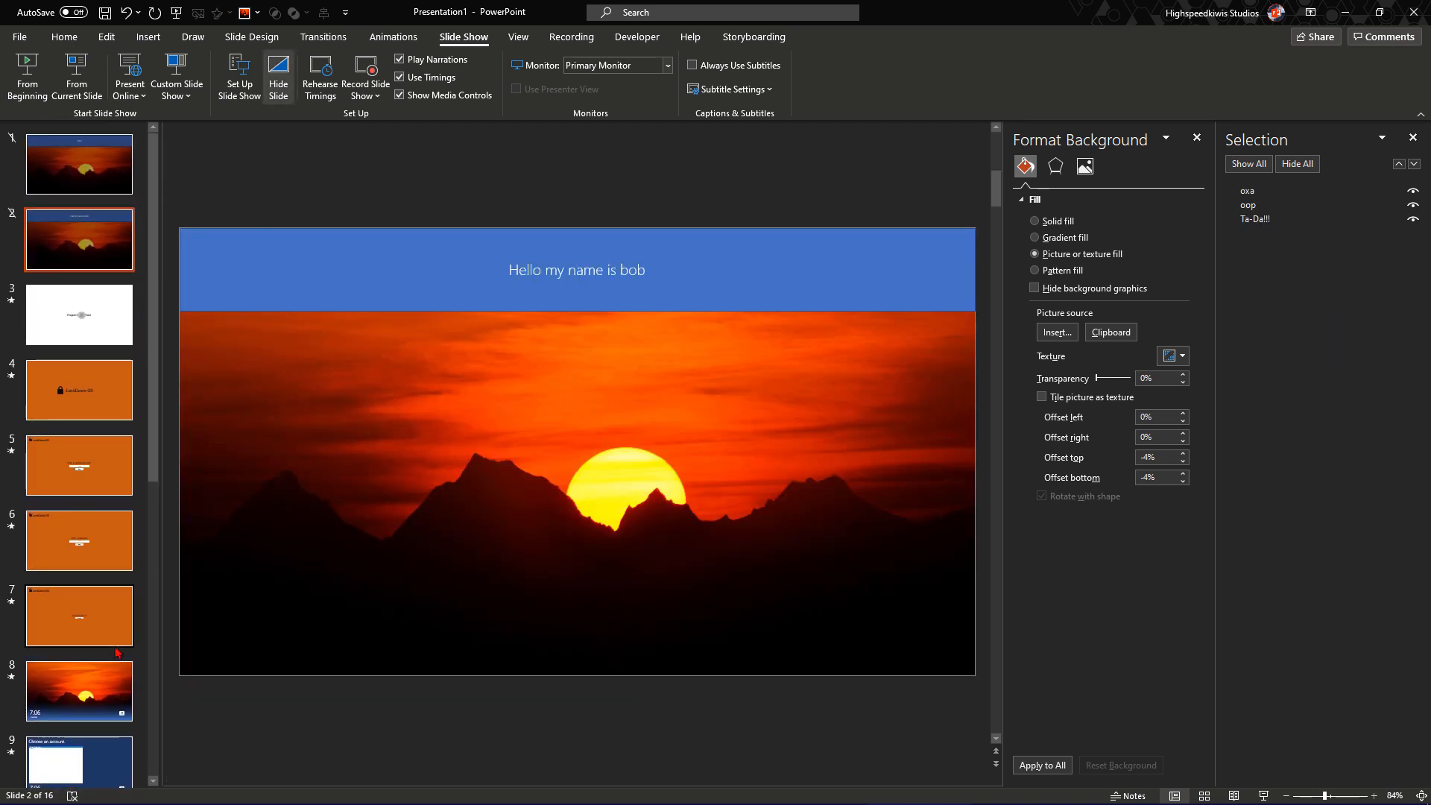
pyautogui.press('Down')
pyautogui.press('Down')
pyautogui.press('Down')
pyautogui.press('Down')
pyautogui.press('Up')
pyautogui.press('Up')
pyautogui.press('Up')
pyautogui.press('Up')
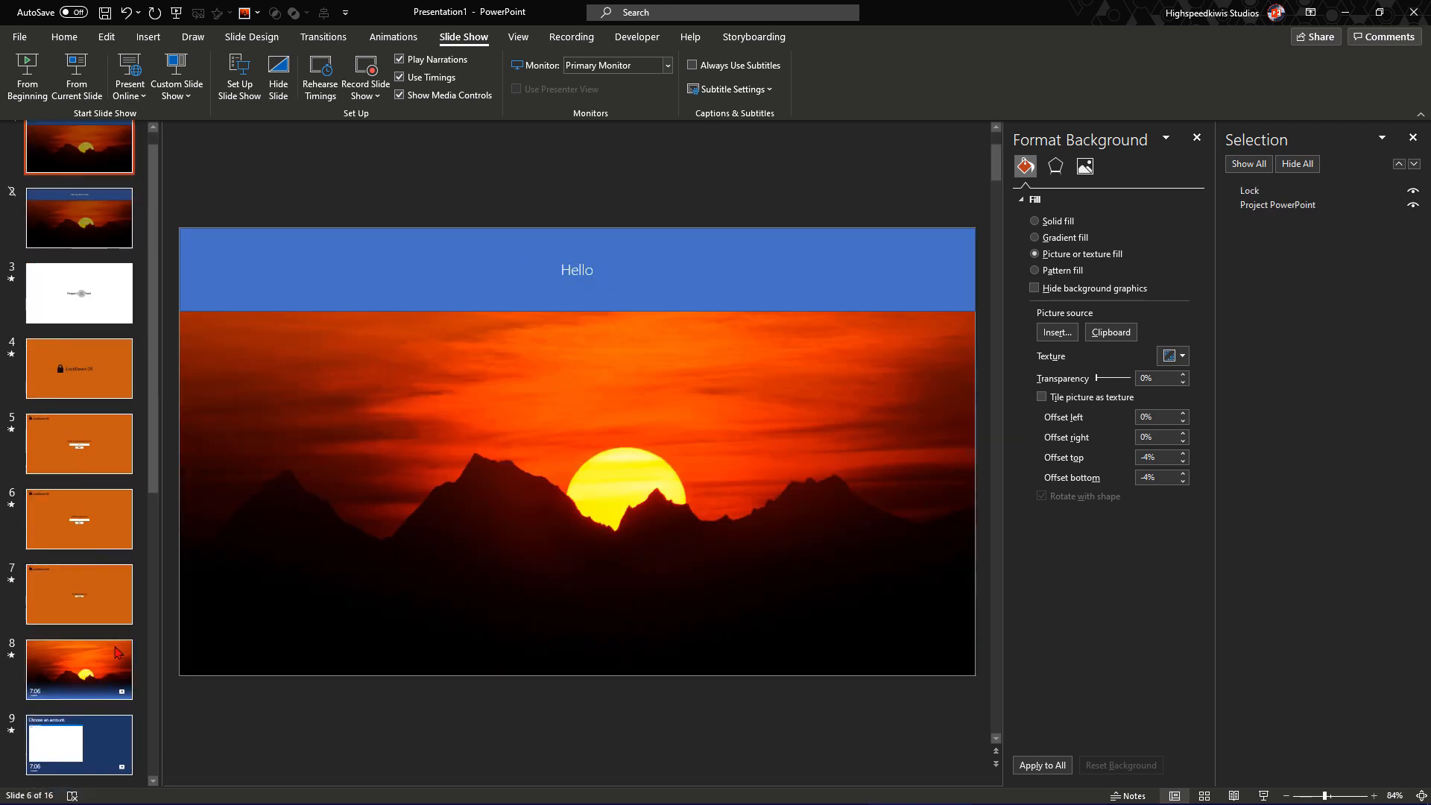
pyautogui.press('Down')
pyautogui.press('Down')
pyautogui.press('Down')
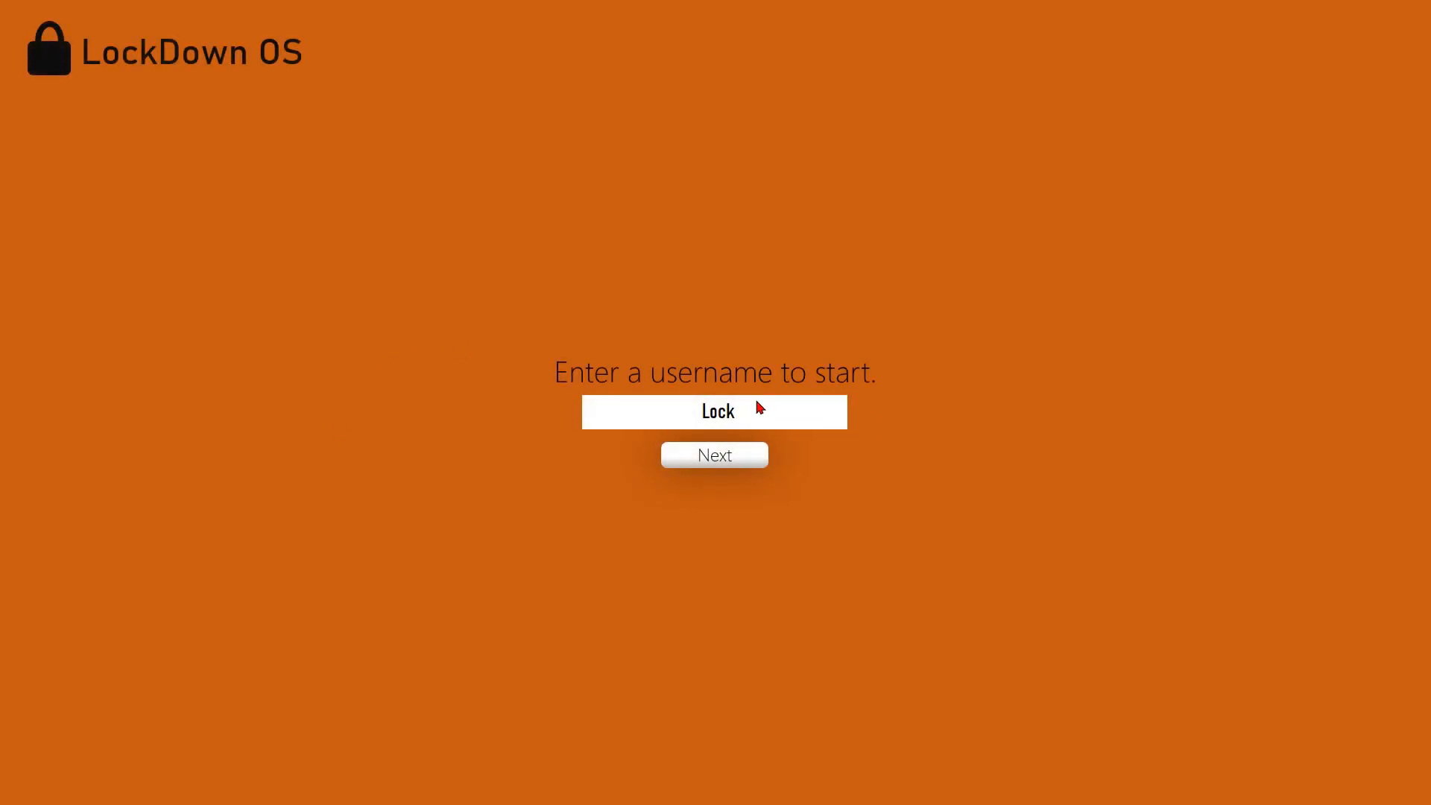
# Step: Replace the username Lock with We're stuck at home, enter a password, and sign in
pyautogui.moveTo(758, 409); pyautogui.dragTo(638, 409)
pyautogui.press('BackSpace')
pyautogui.write('re stuck at ')
pyautogui.write('home')
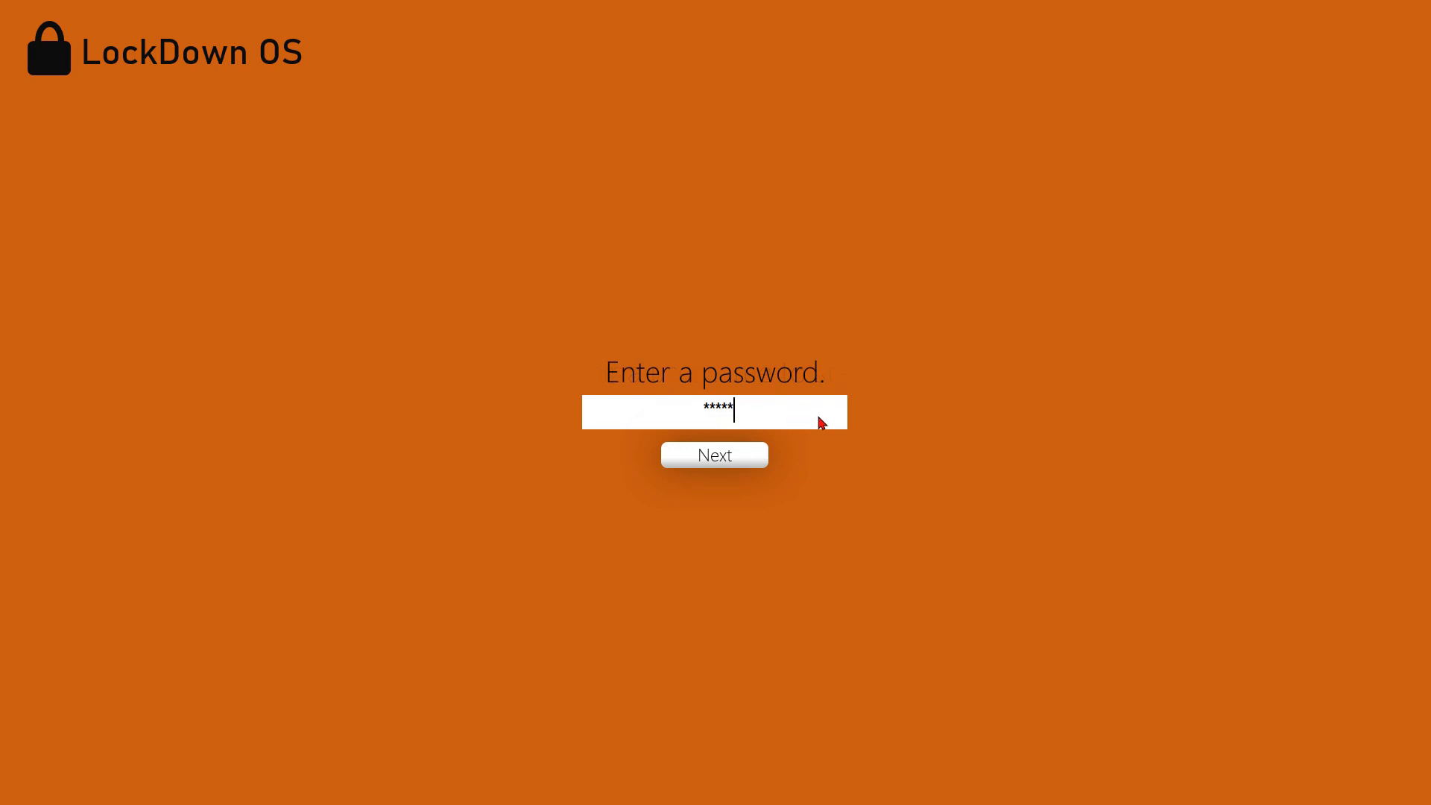
pyautogui.moveTo(824, 416); pyautogui.dragTo(583, 428)
pyautogui.write('*****')
pyautogui.click(722, 454)
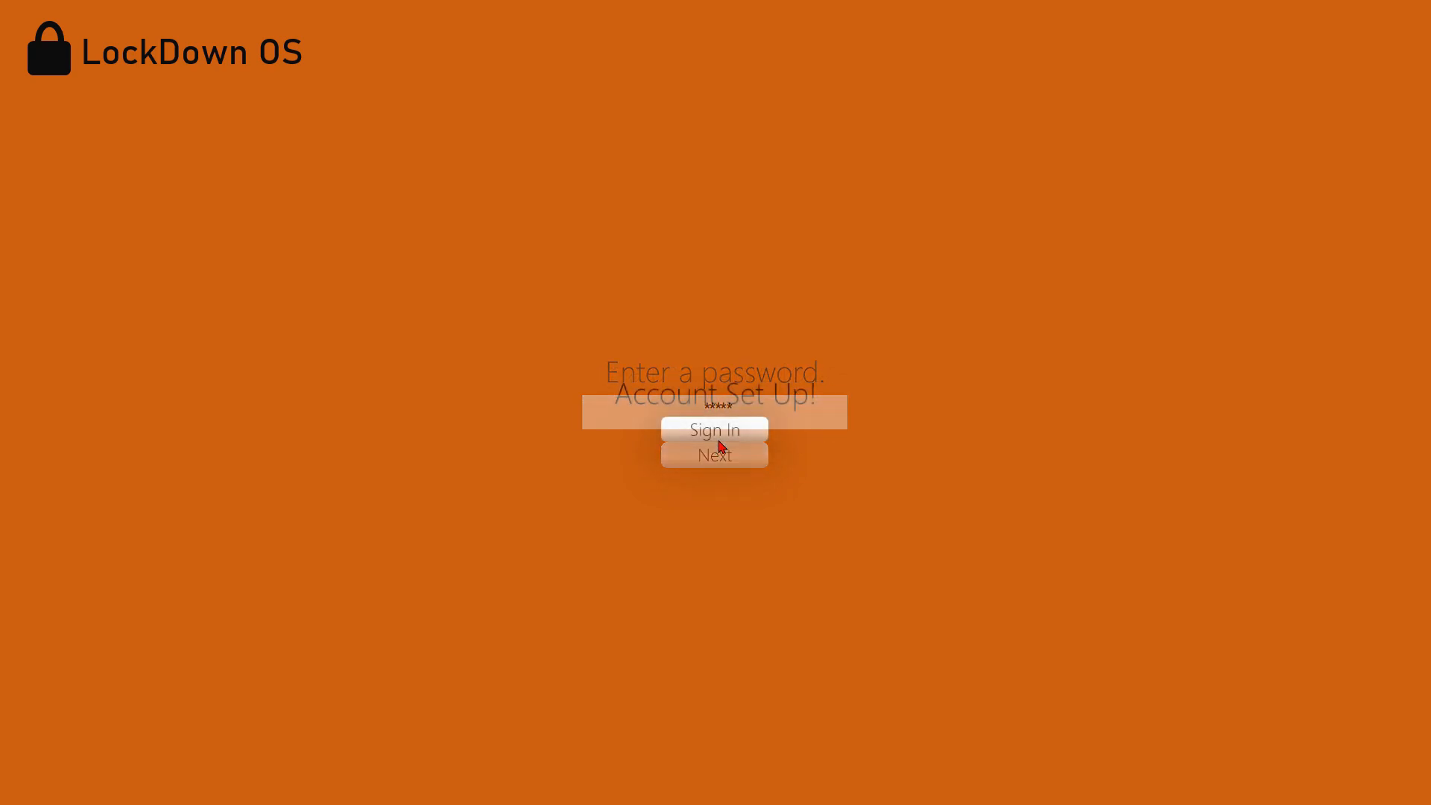
pyautogui.click(730, 436)
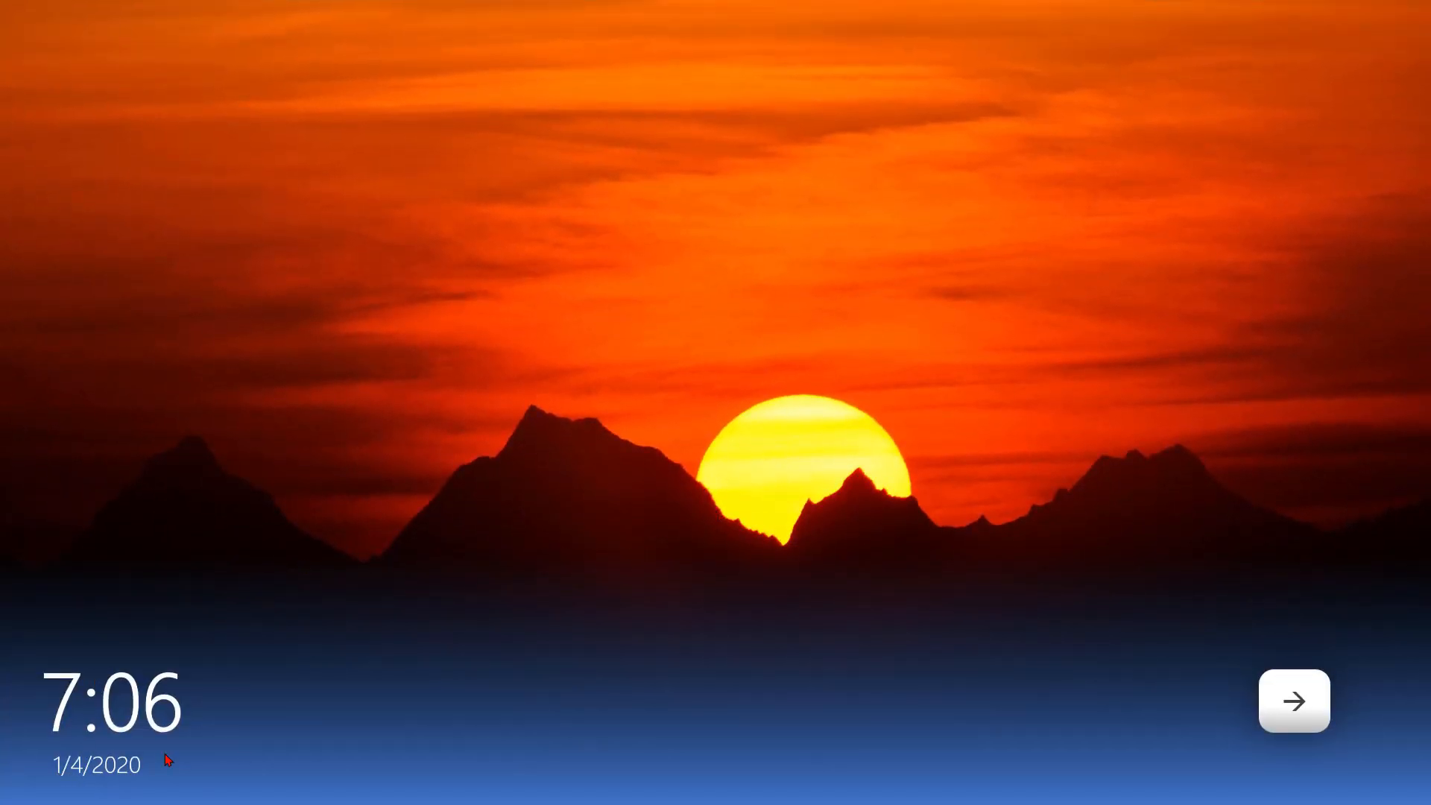
# Step: Leave the lock screen and choose the We're stuck at home account to sign in
pyautogui.click(1285, 721)
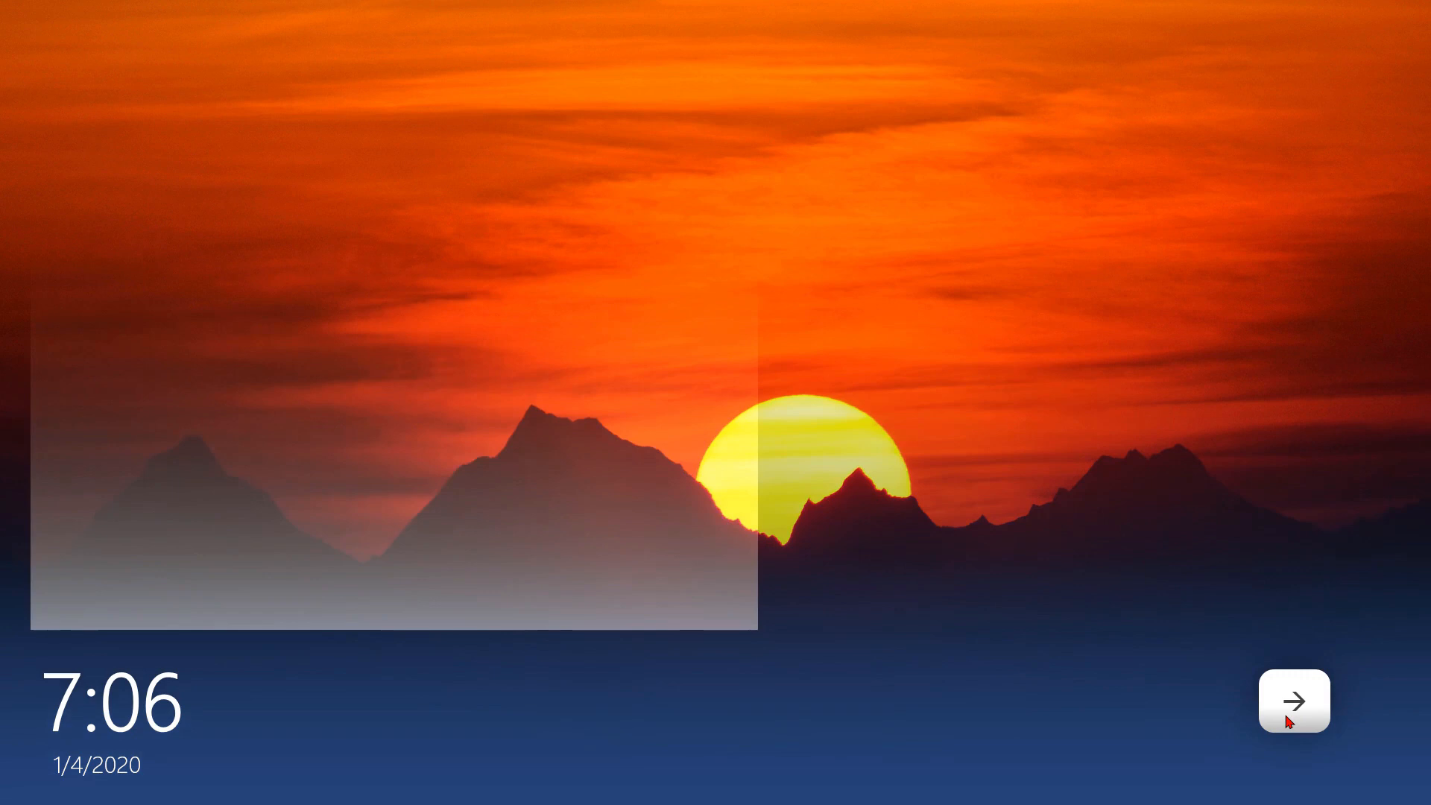
pyautogui.click(175, 181)
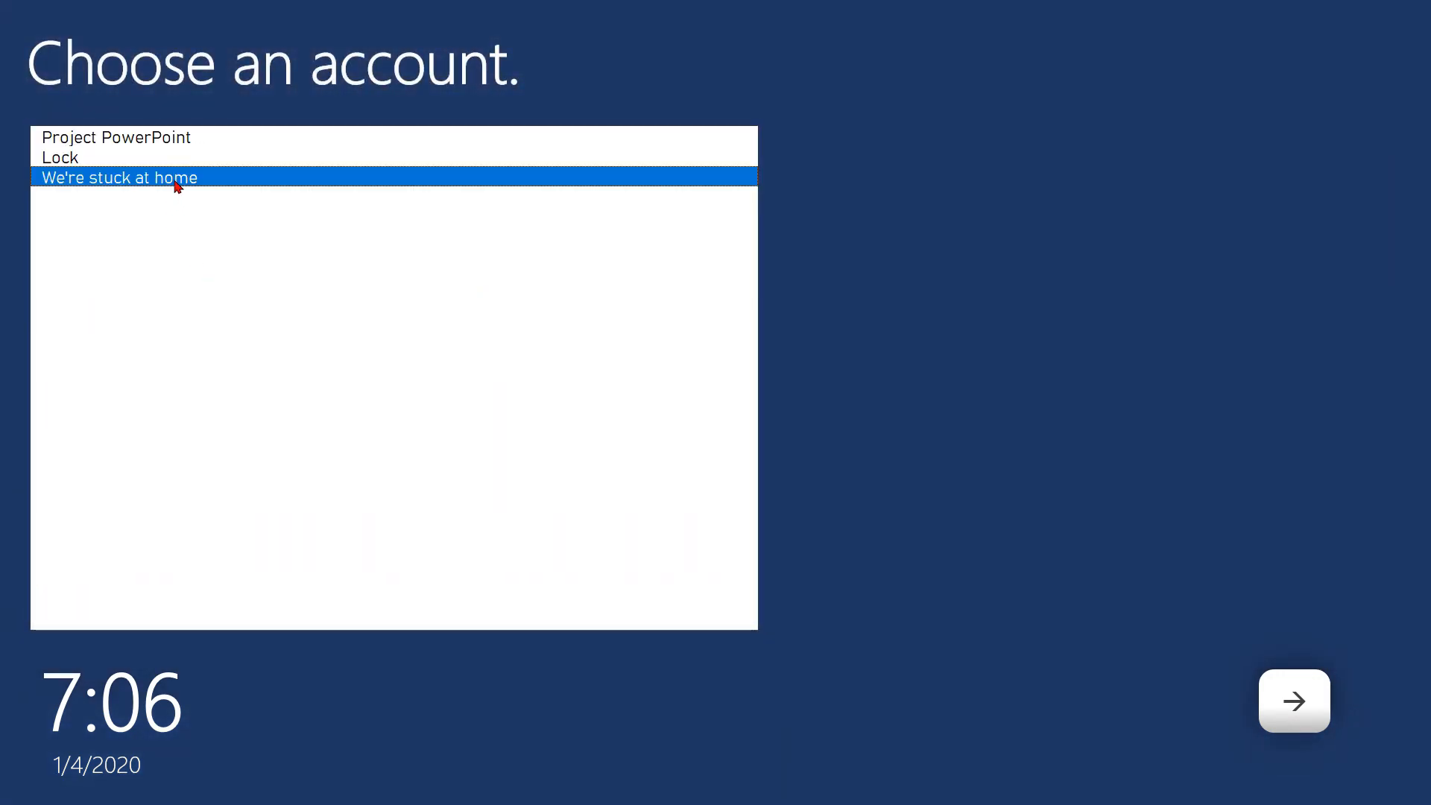
pyautogui.moveTo(215, 164); pyautogui.dragTo(223, 143)
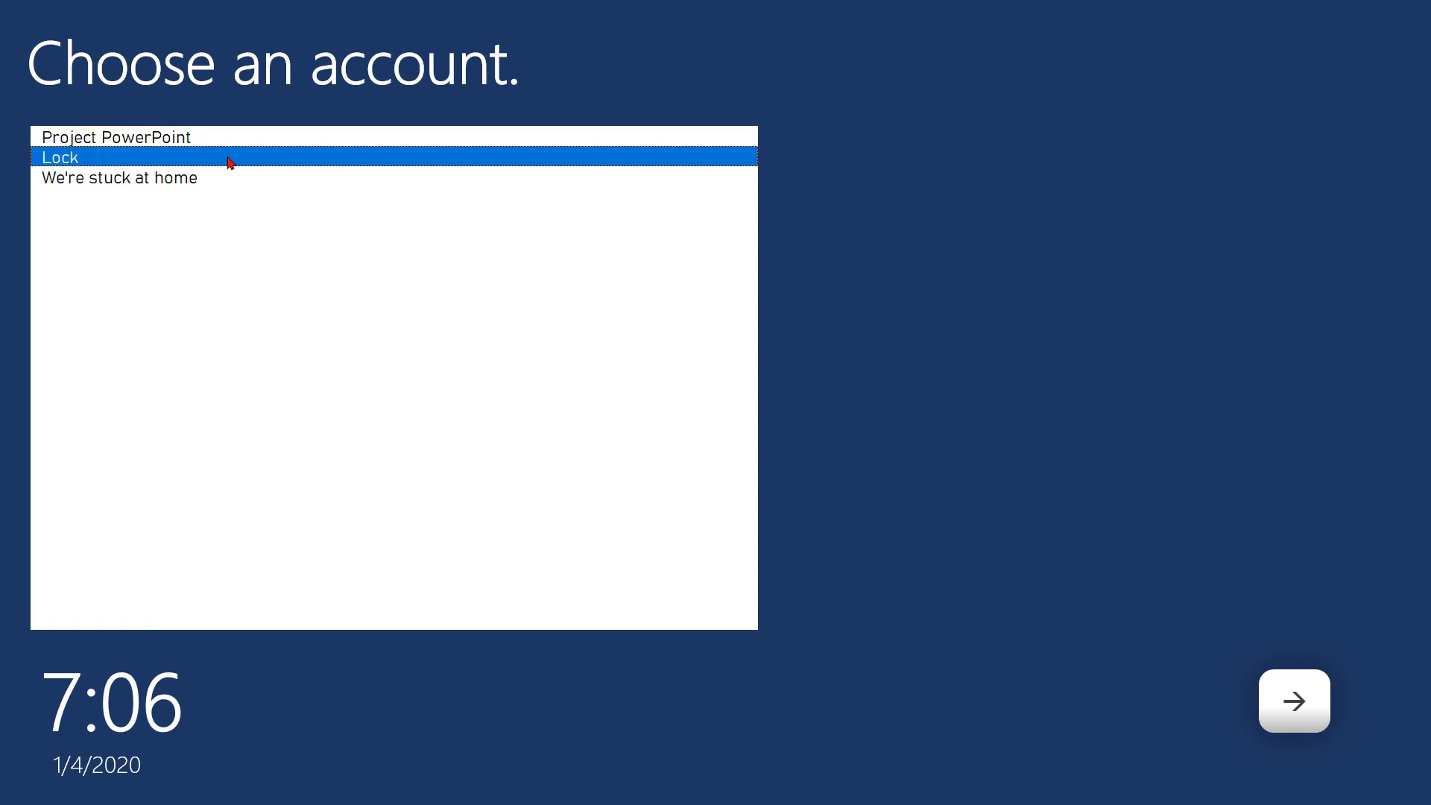
pyautogui.moveTo(224, 149); pyautogui.dragTo(235, 182)
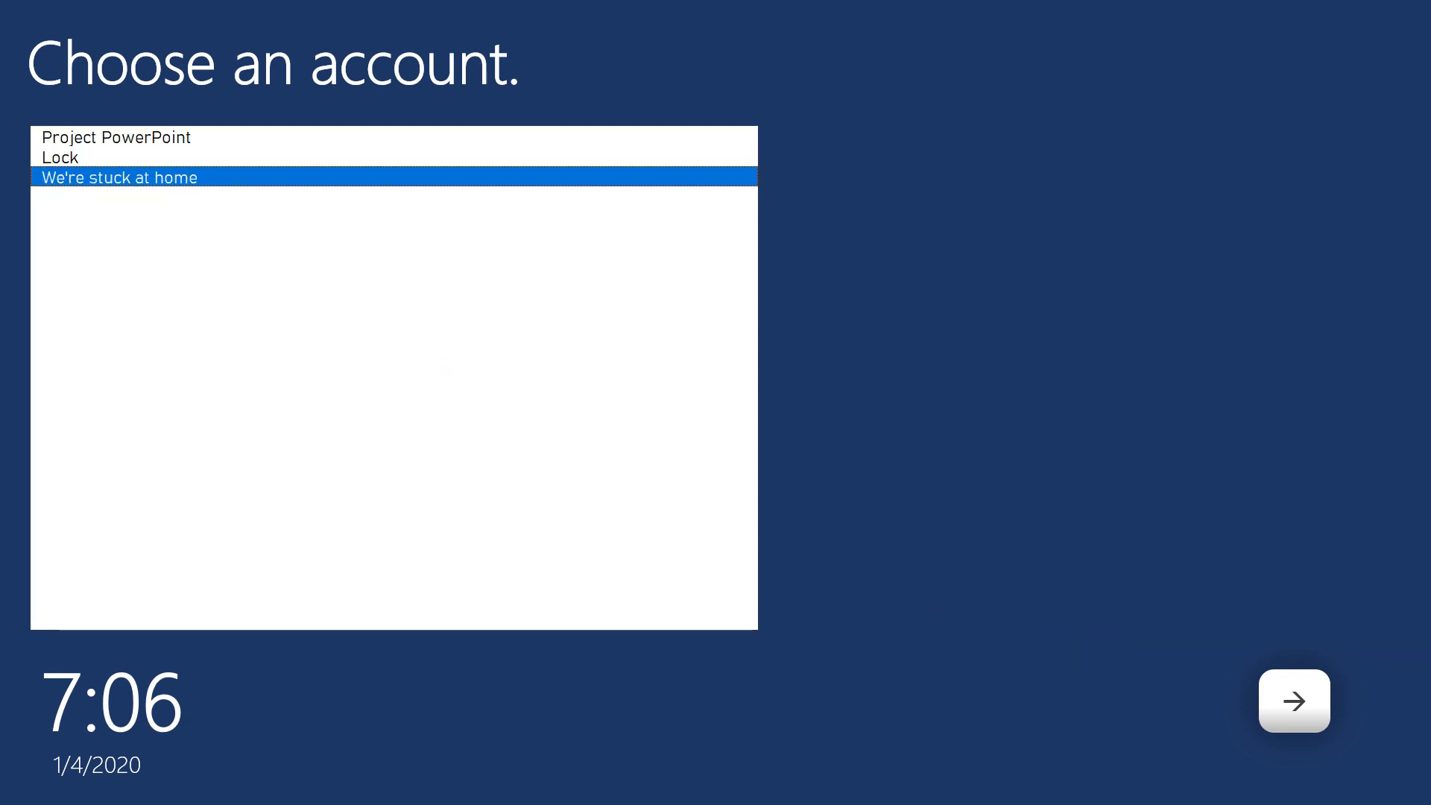
pyautogui.click(1294, 701)
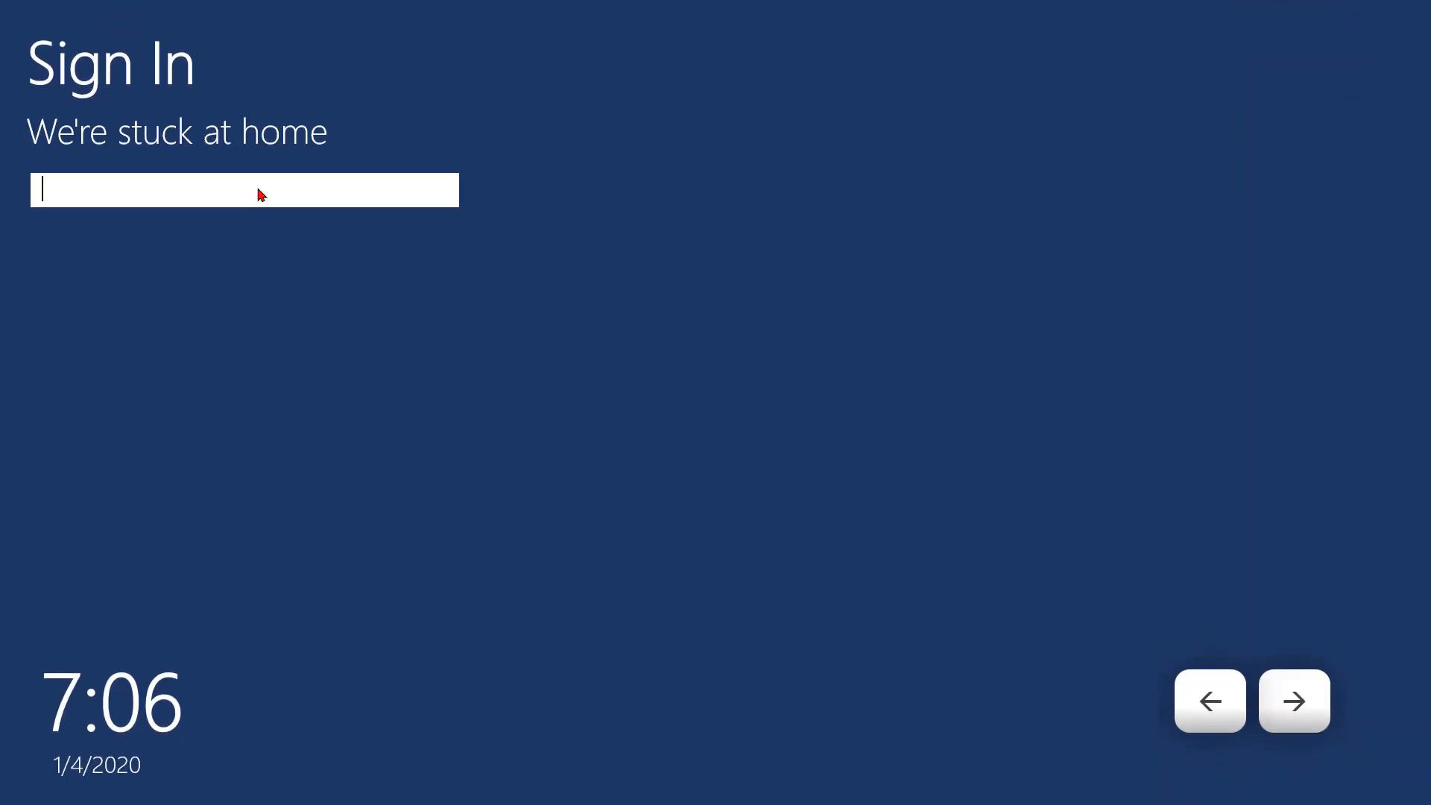
pyautogui.write('************************************************')
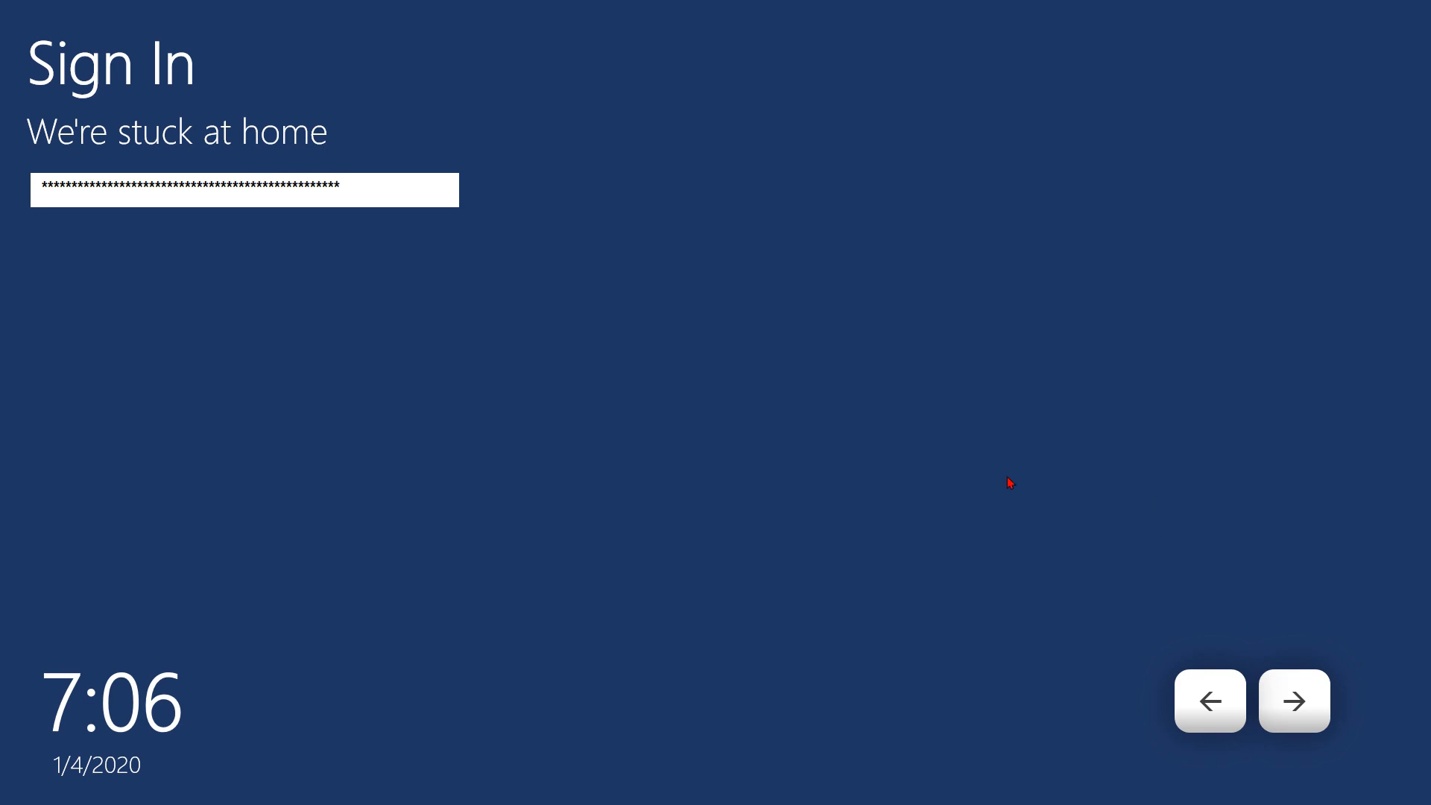
# Step: Dismiss the incorrect-password warning and submit the correct password to reach the desktop
pyautogui.click(1320, 711)
pyautogui.click(746, 456)
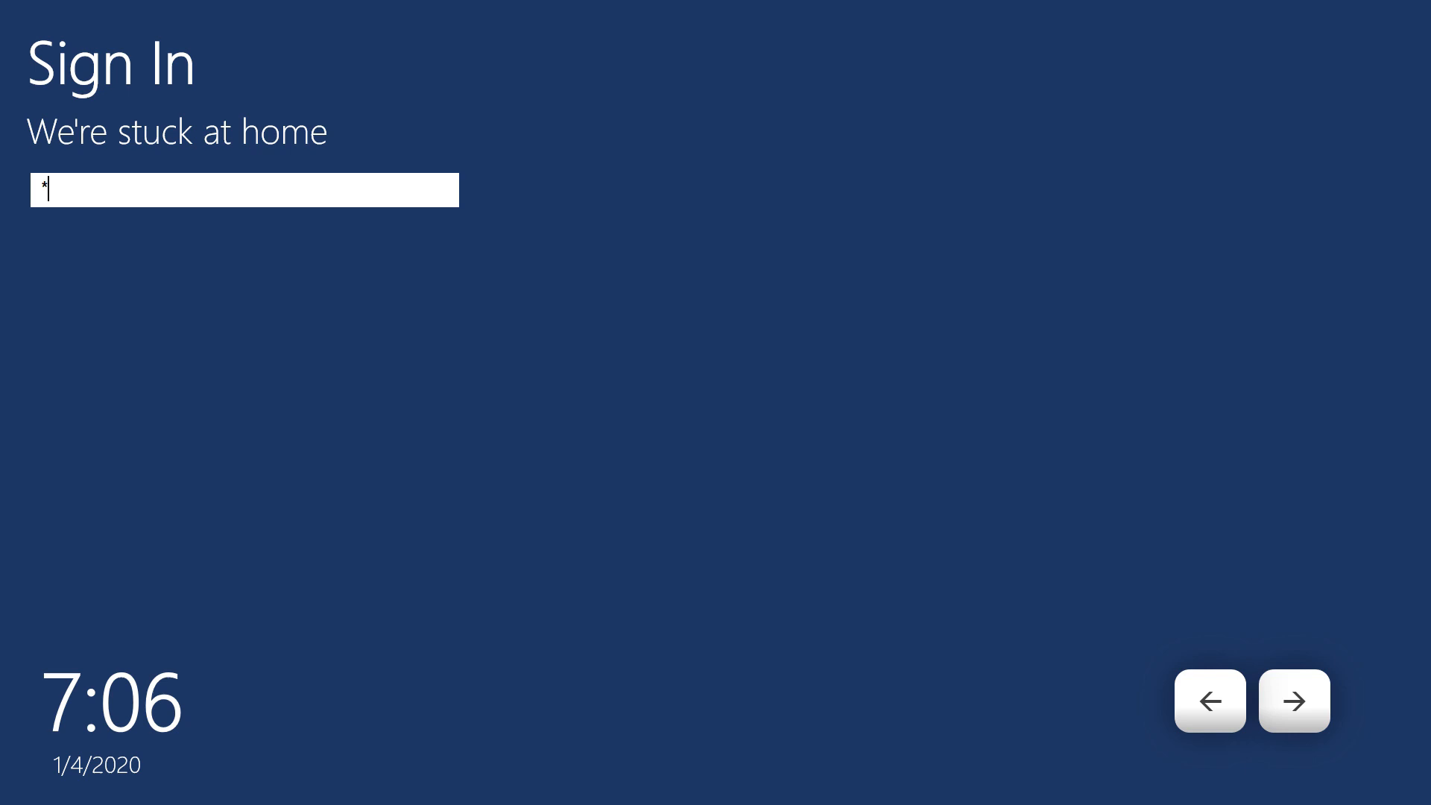
pyautogui.write('******')
pyautogui.click(1293, 702)
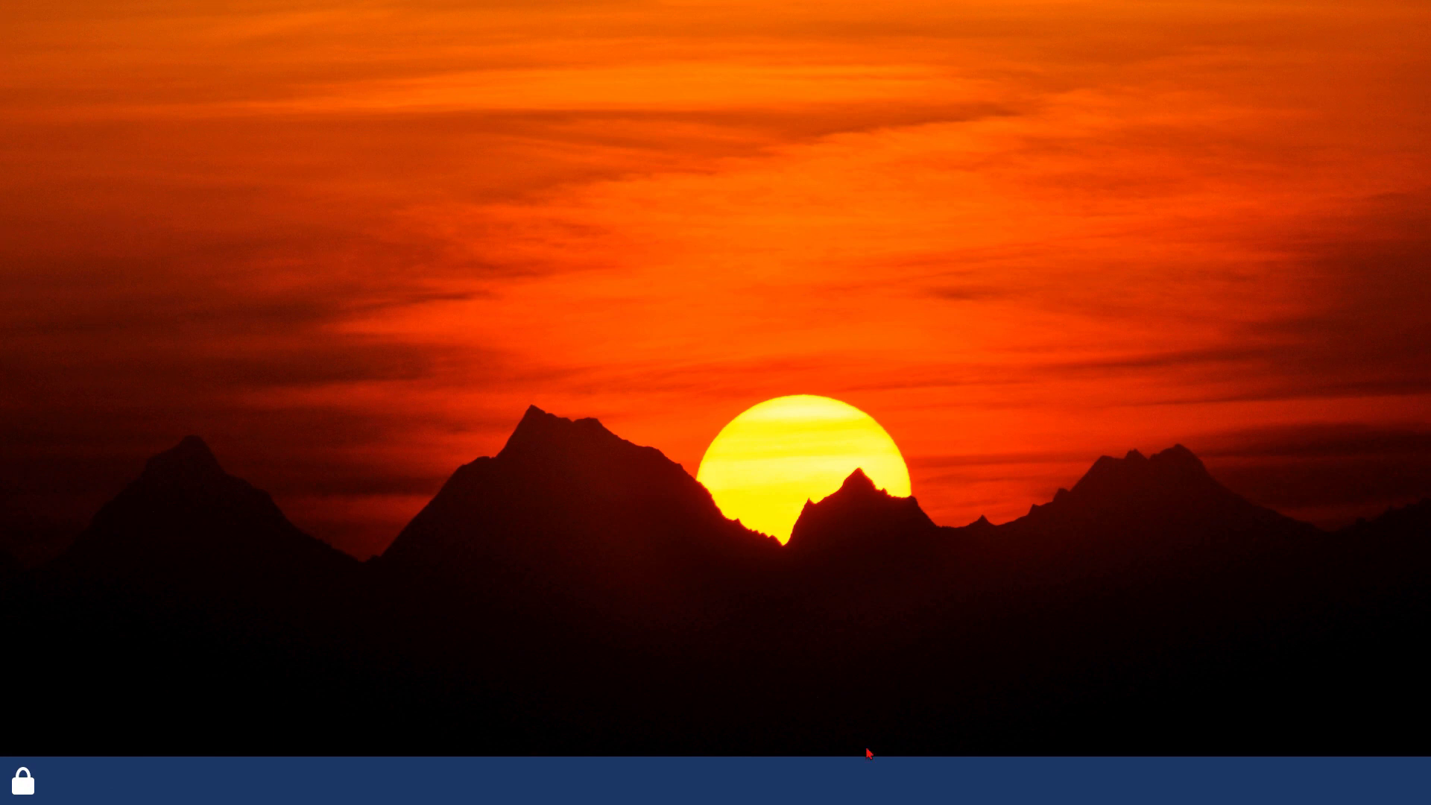
# Step: Toggle the start panel until it lists Notepad
pyautogui.click(23, 782)
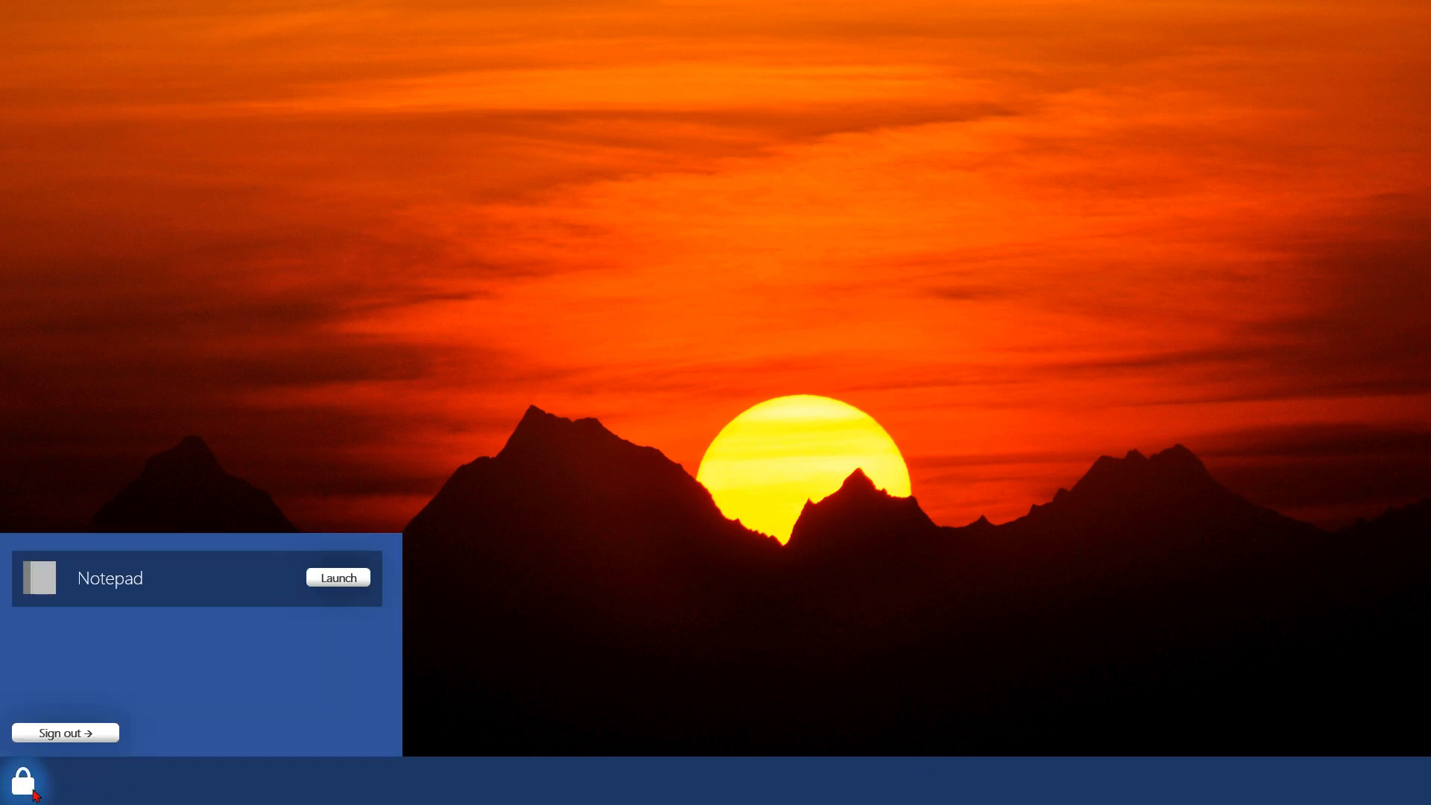
pyautogui.click(24, 782)
pyautogui.click(24, 781)
pyautogui.click(31, 791)
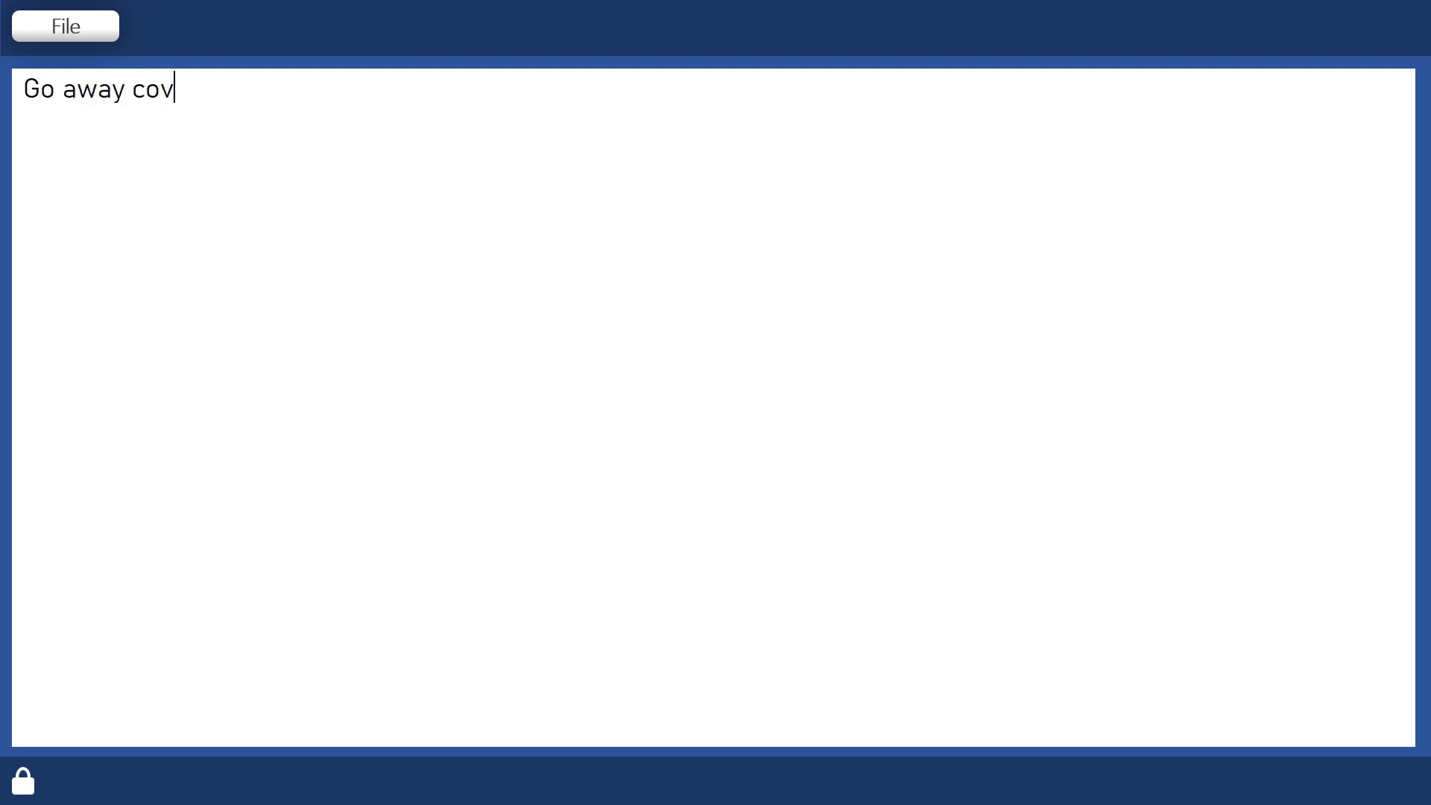
pyautogui.write('id-19')
# Step: Save the note under the new name 'message to the cosmos', replacing the old name oxa
pyautogui.click(51, 35)
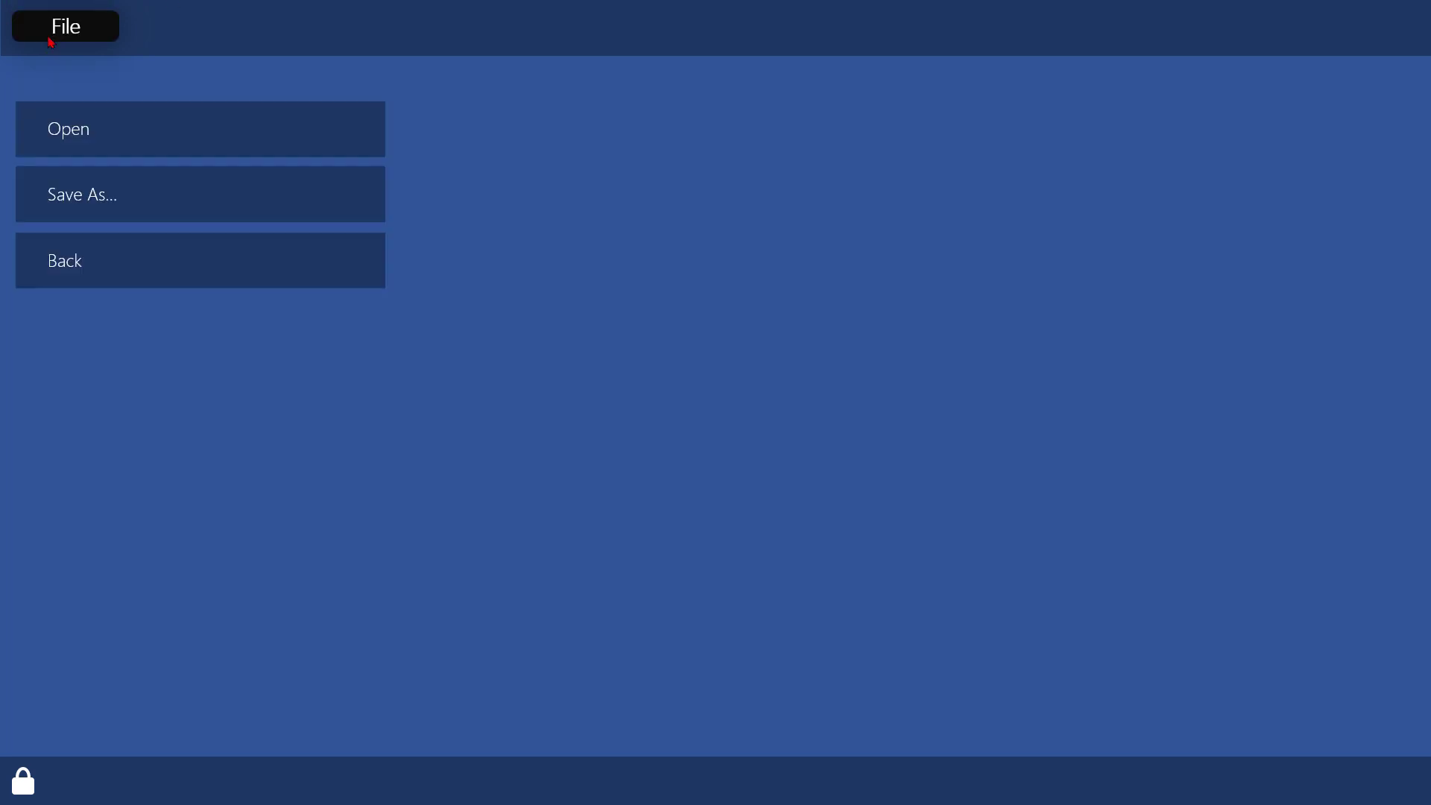
pyautogui.click(154, 192)
pyautogui.doubleClick(263, 716)
pyautogui.press('BackSpace')
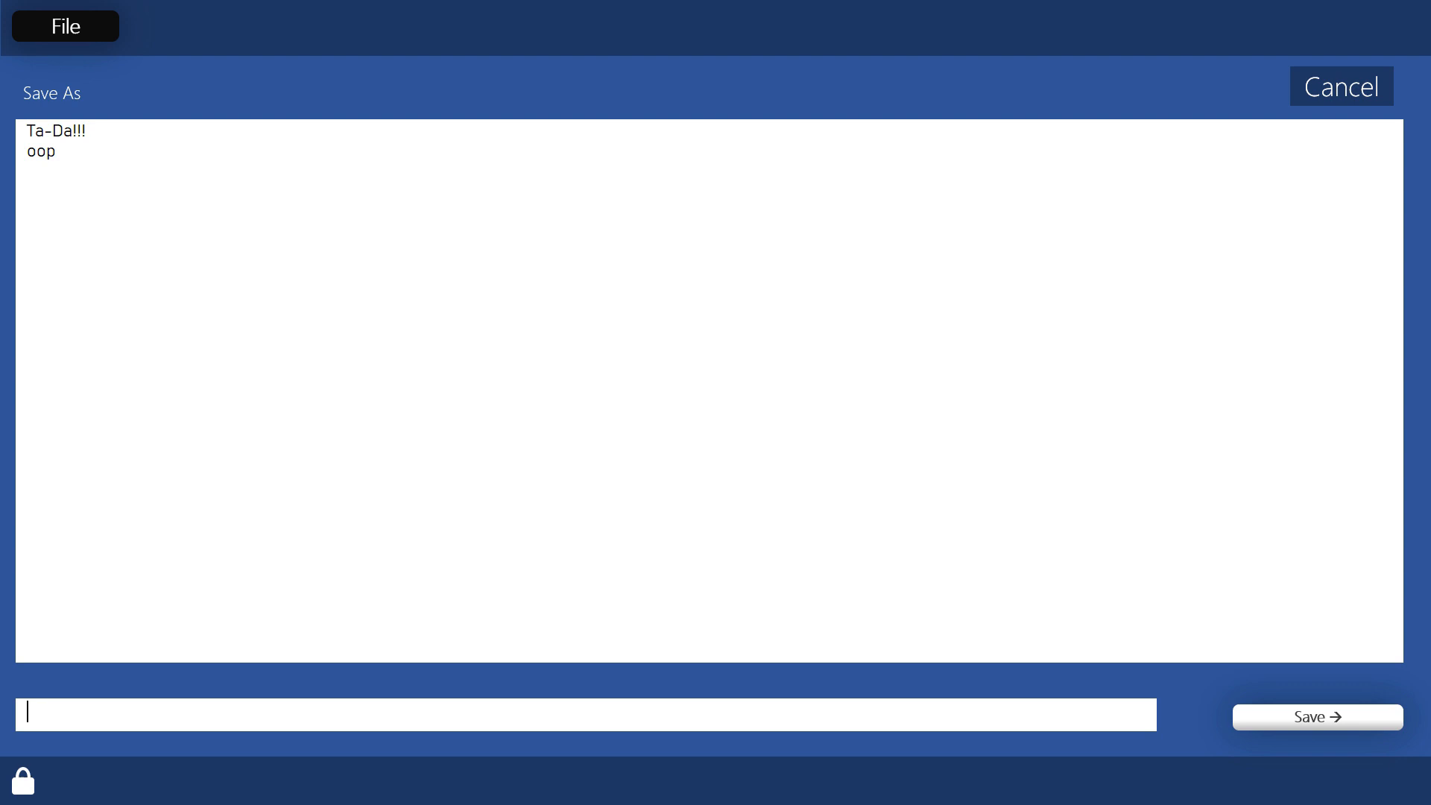
pyautogui.write('me')
pyautogui.write('ssage to the')
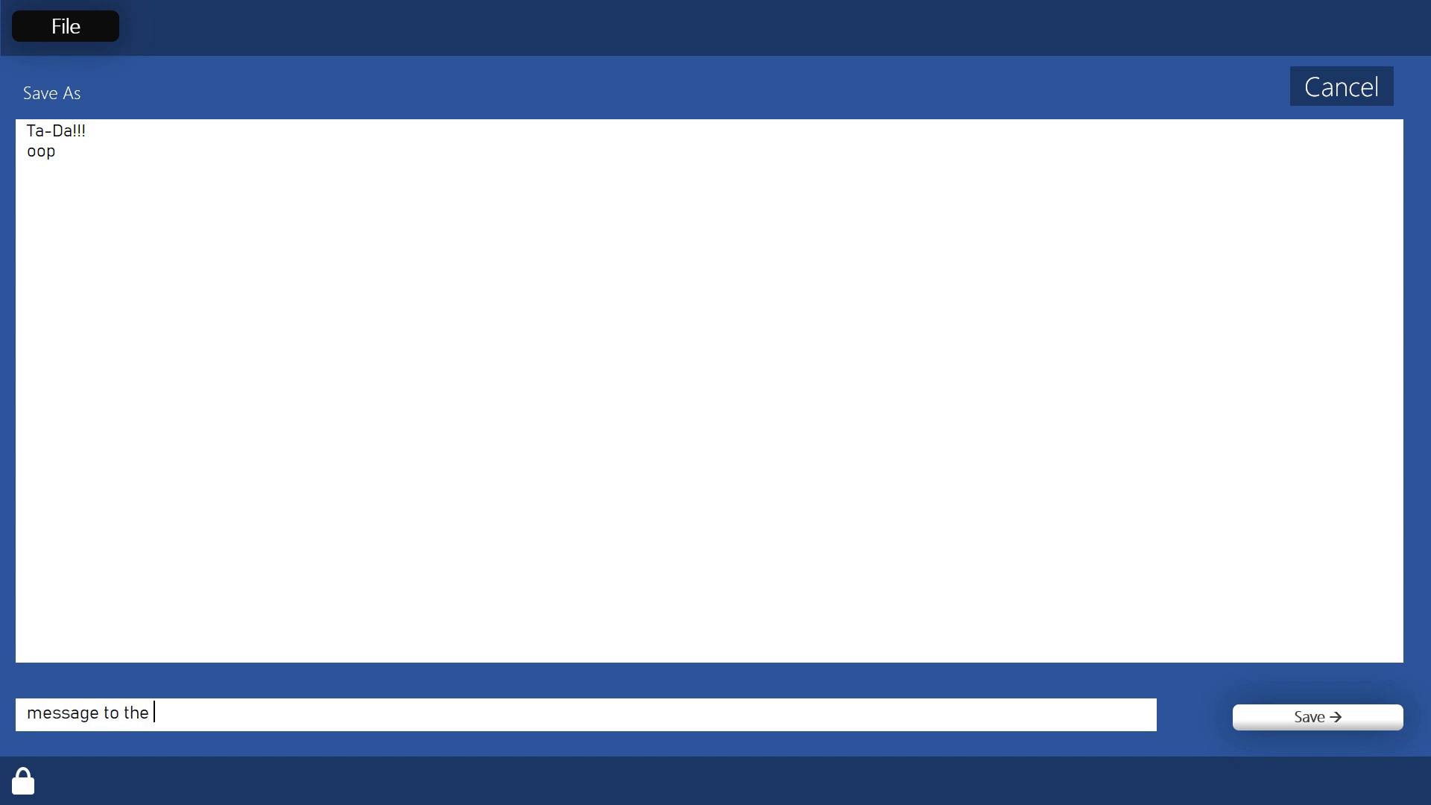
pyautogui.write(' coso')
pyautogui.write('mop')
pyautogui.press('BackSpace')
pyautogui.press('BackSpace')
pyautogui.press('BackSpace')
pyautogui.press('BackSpace')
pyautogui.write('os')
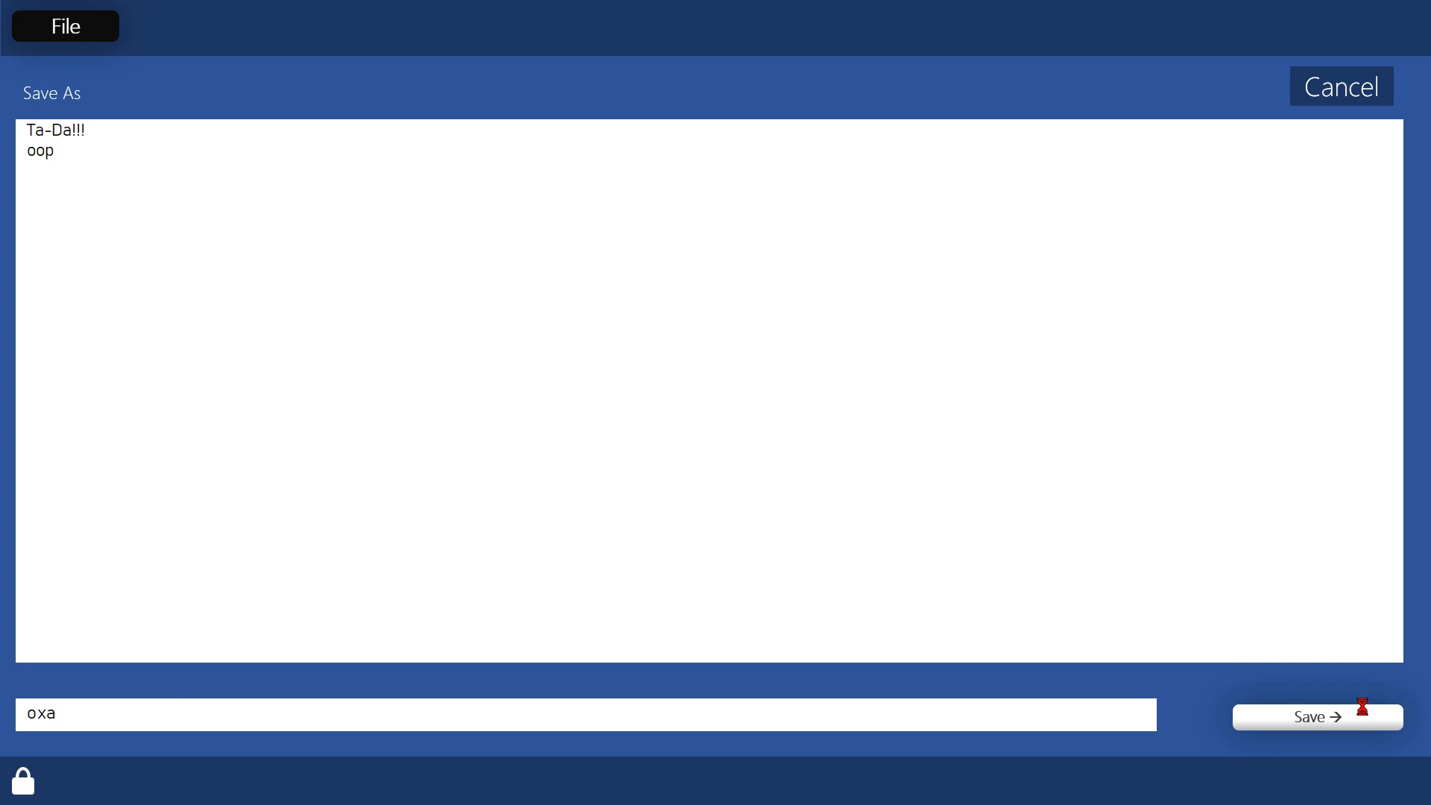
pyautogui.click(1361, 714)
# Step: Reopen the saved note 'oop' from the Notepad's file list
pyautogui.click(51, 35)
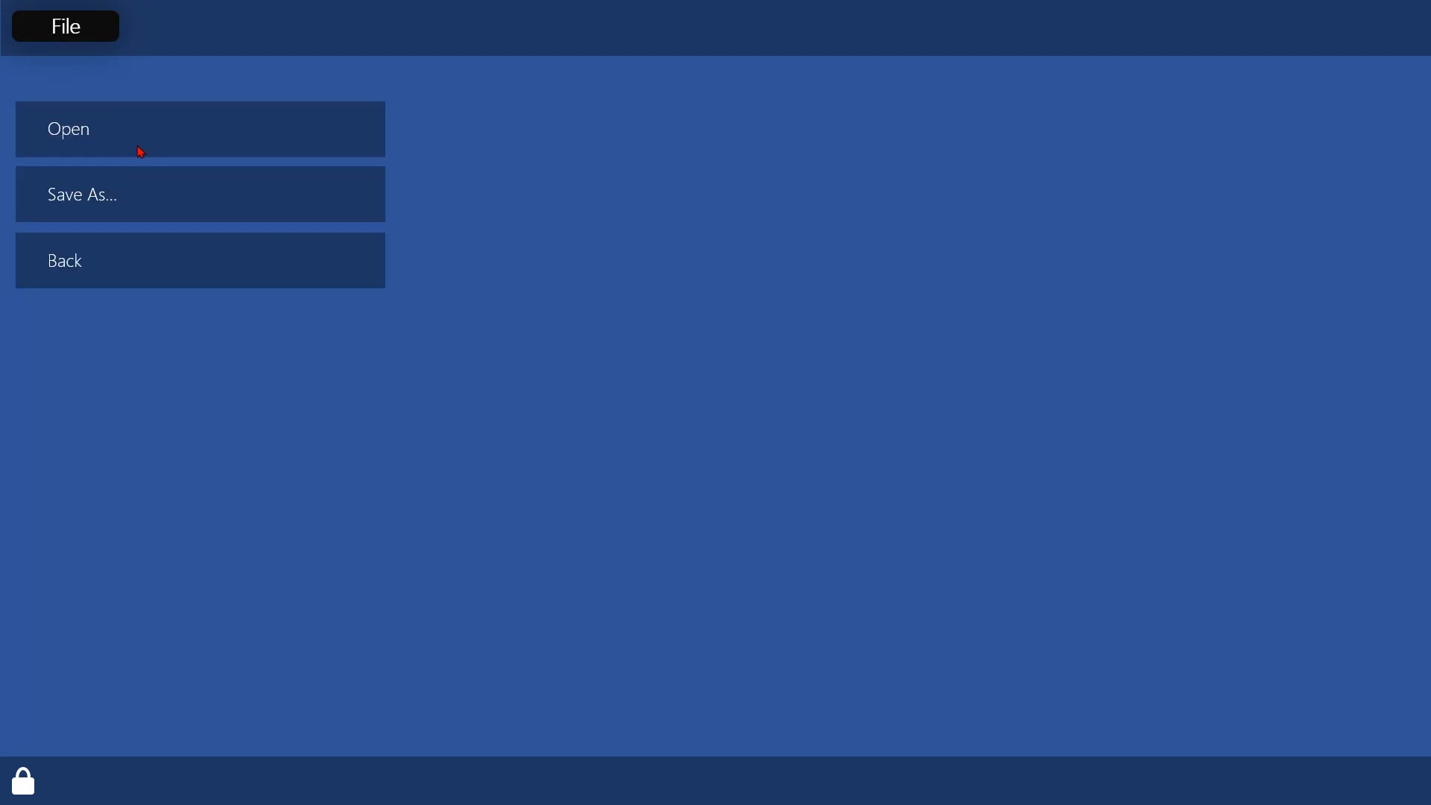
pyautogui.click(196, 134)
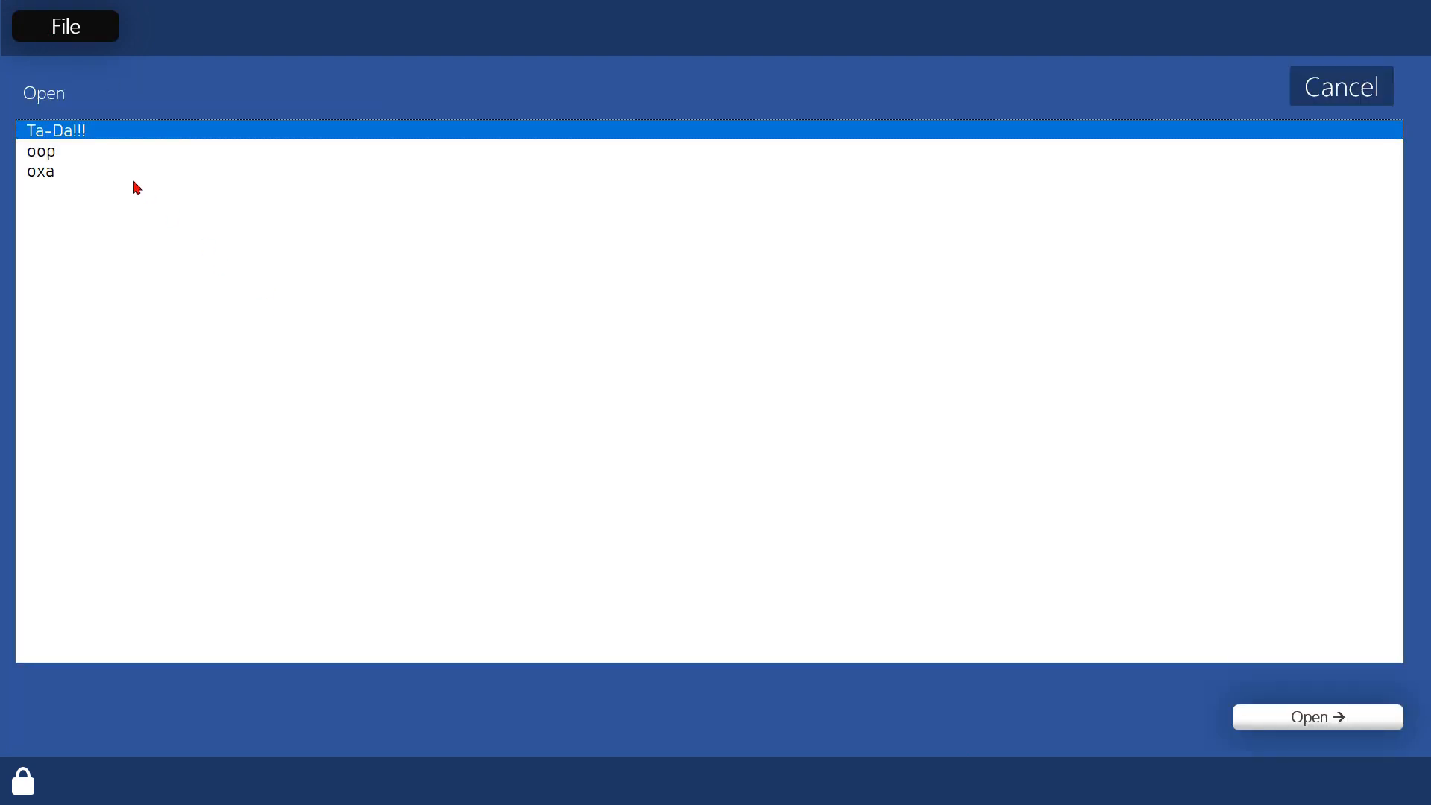
pyautogui.click(98, 168)
pyautogui.click(1369, 717)
# Step: Reopen 'message to the cosmos' showing 'Go away covid-19' and select all its text
pyautogui.click(44, 23)
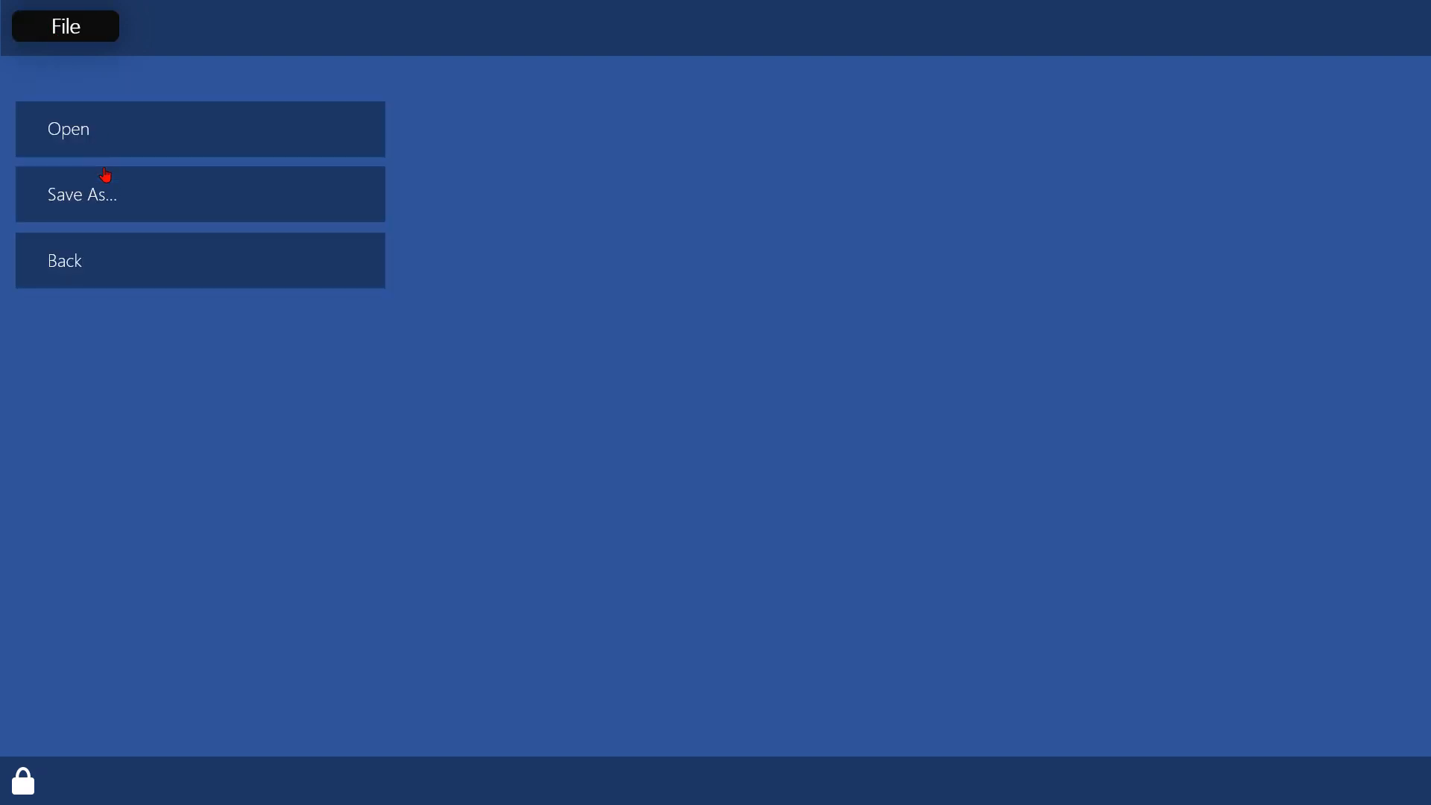
pyautogui.click(153, 139)
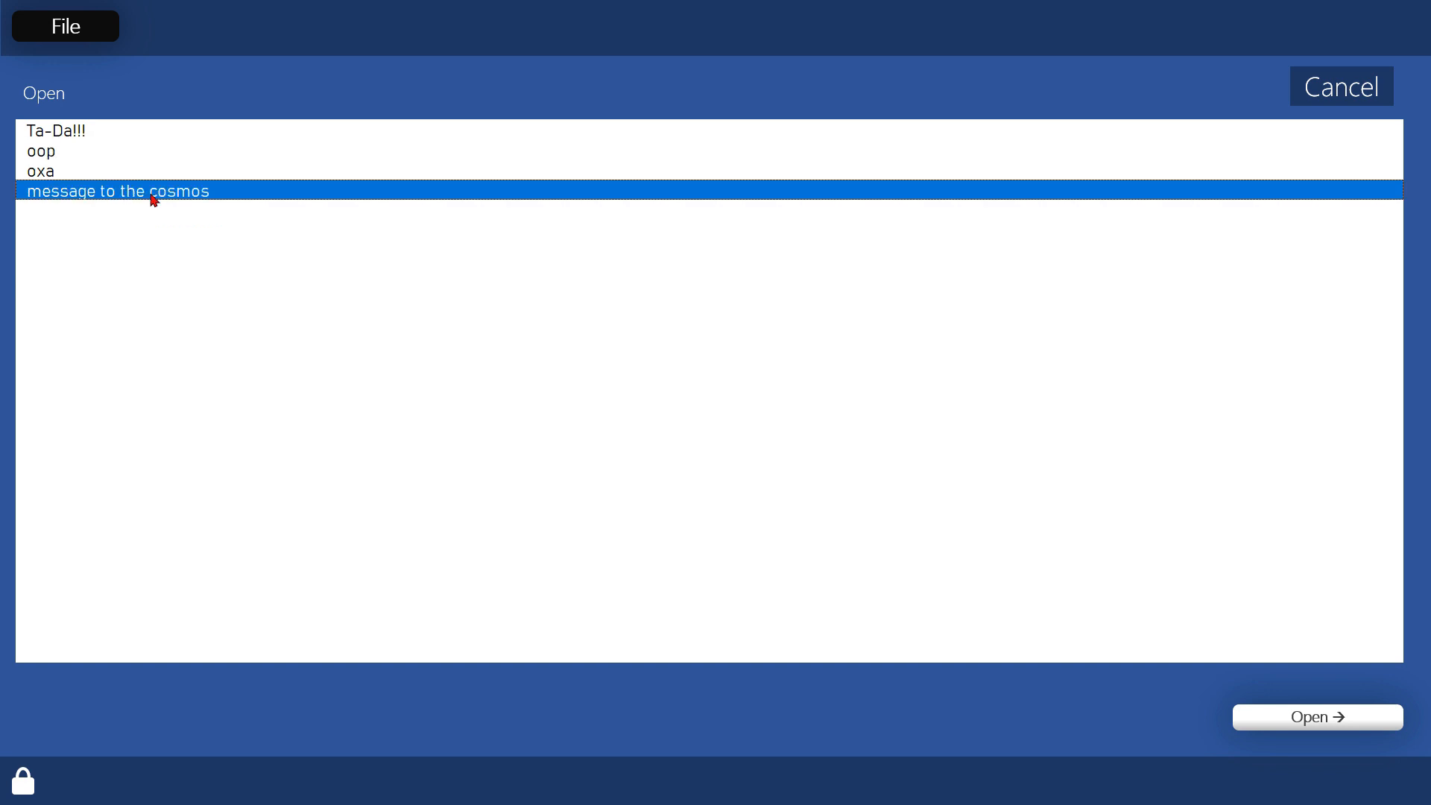
pyautogui.click(1370, 717)
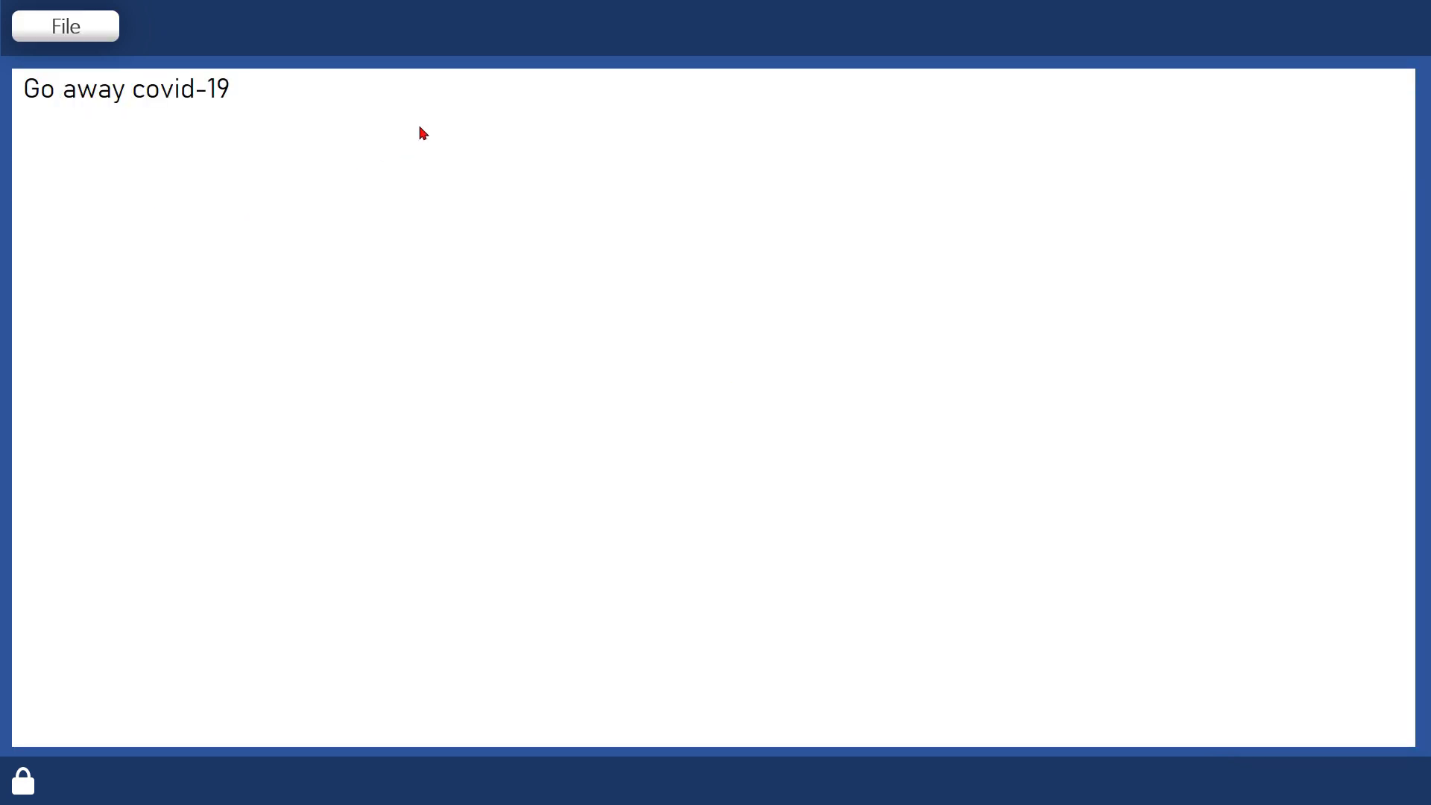
pyautogui.hotkey('ctrl', 'a')
# Step: Toggle the Notepad file menu repeatedly, then step back through the show's earlier screens
pyautogui.click(65, 26)
pyautogui.click(74, 30)
pyautogui.click(90, 34)
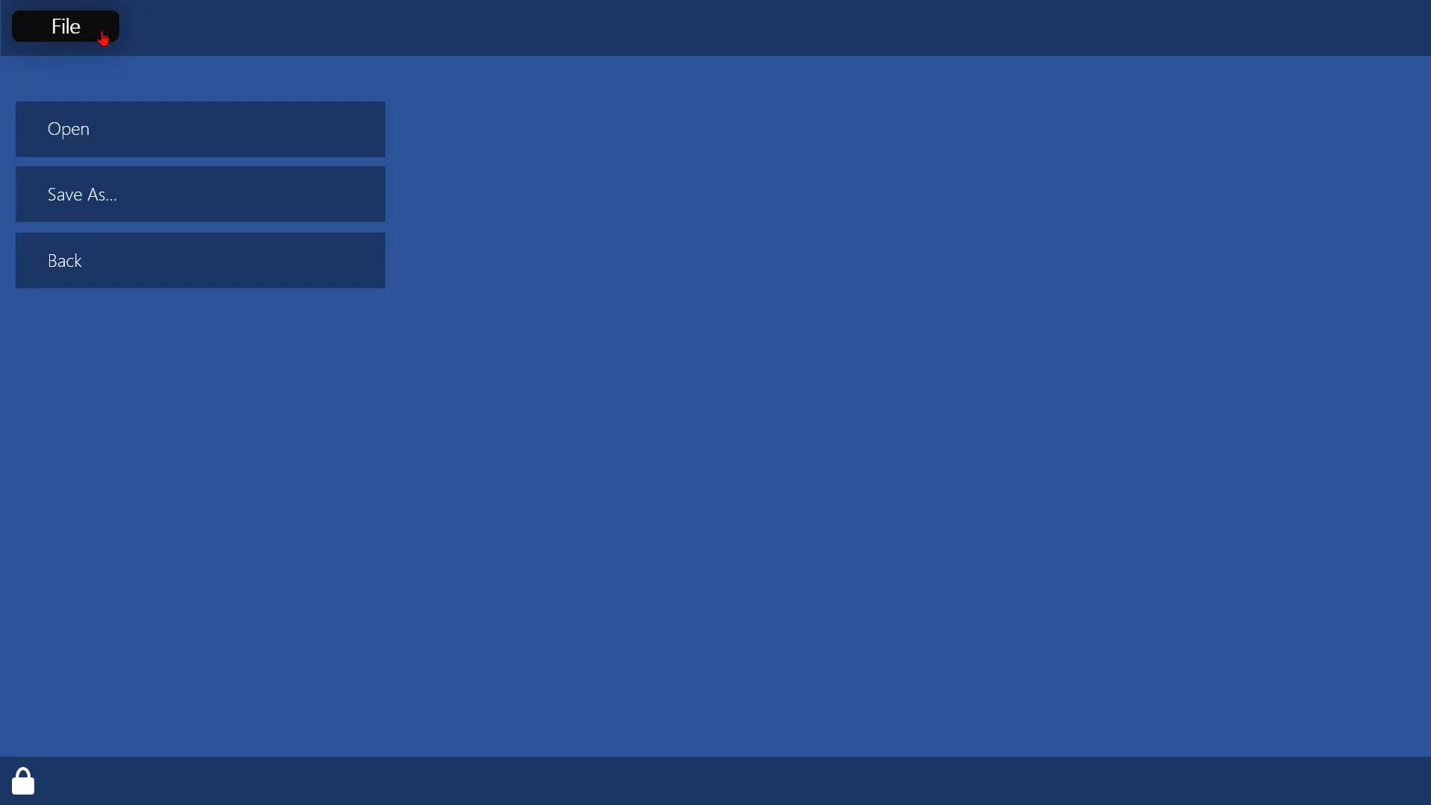
pyautogui.click(98, 34)
pyautogui.click(109, 39)
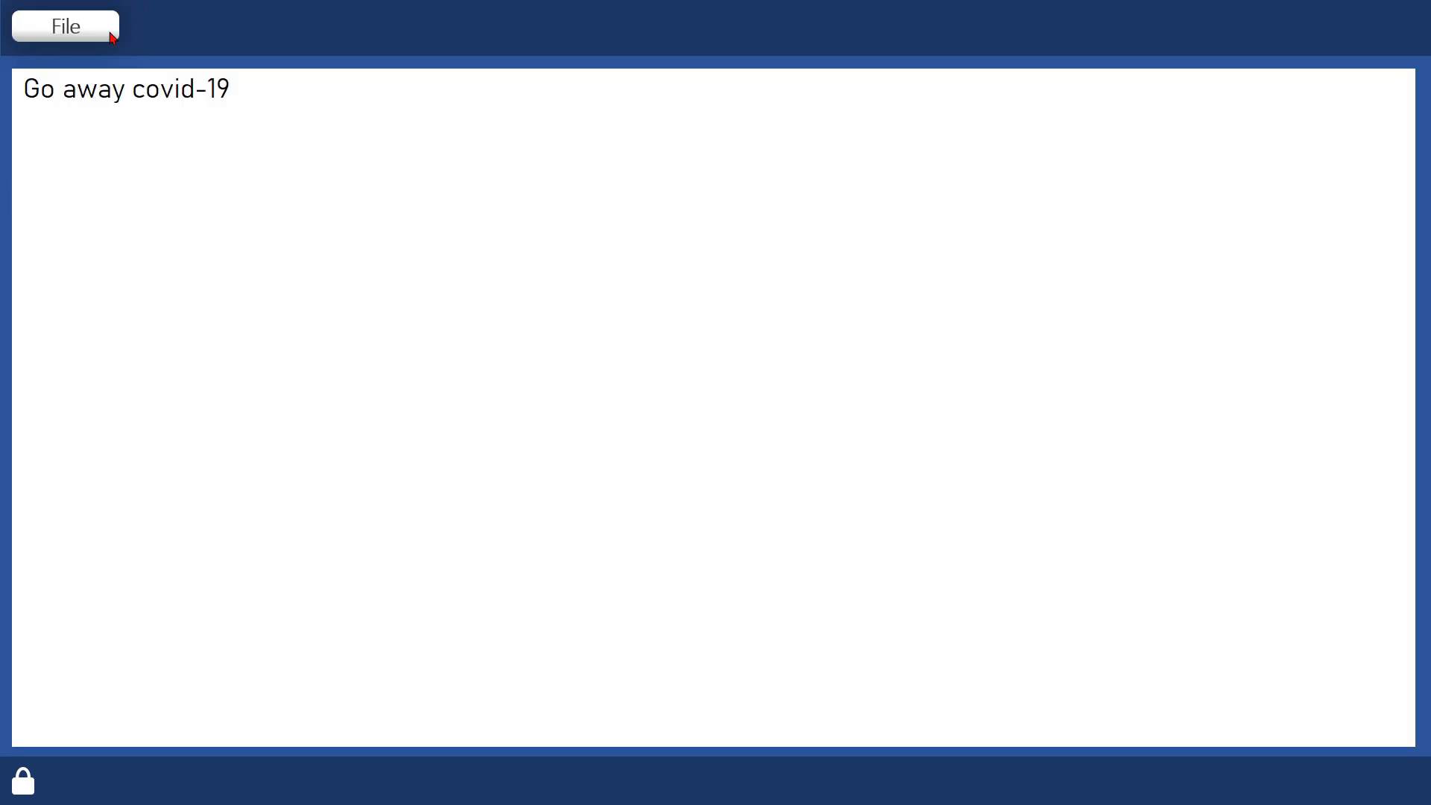
pyautogui.click(112, 39)
pyautogui.hotkey('ctrl', 'o')
pyautogui.hotkey('ctrl', 'shift', 's')
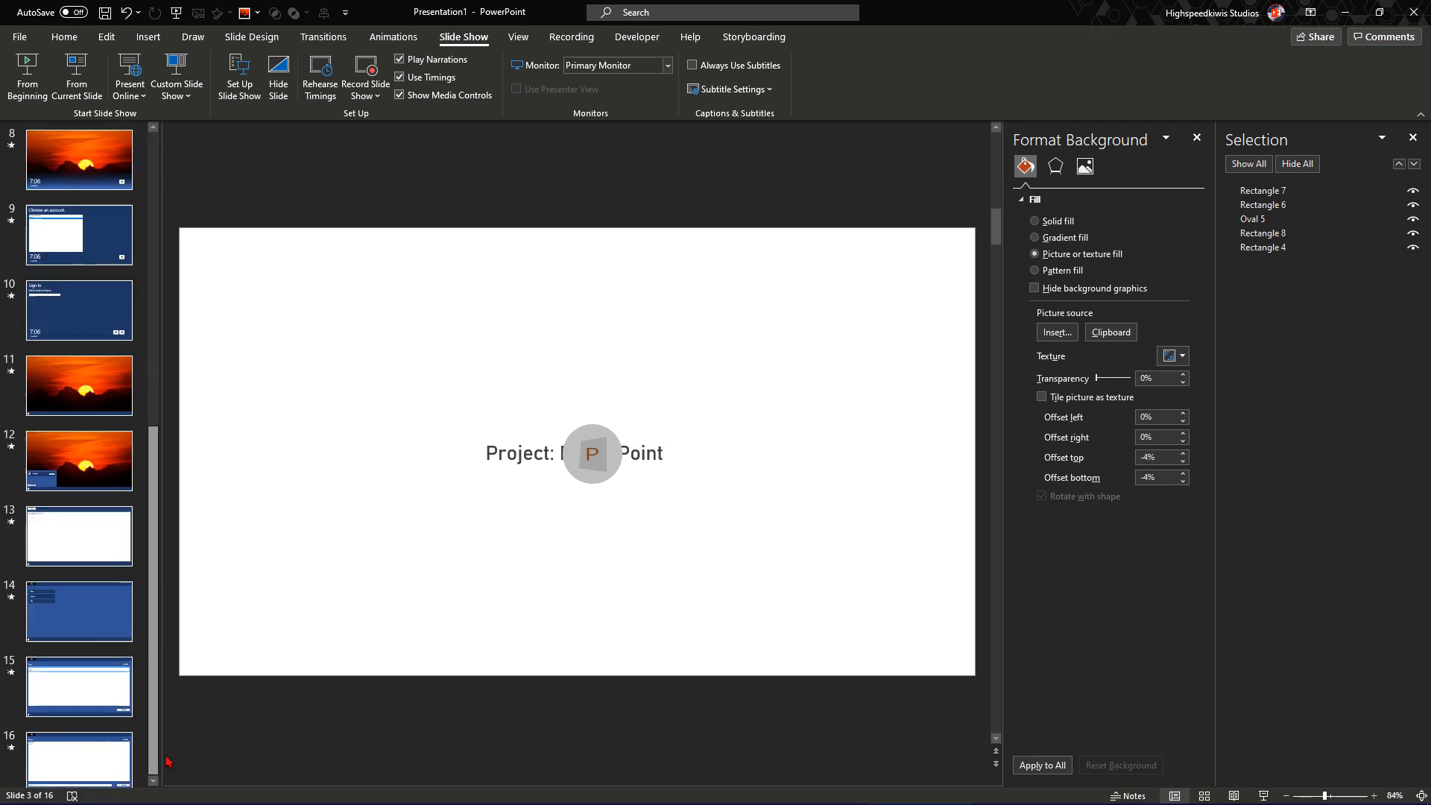
# Step: Inspect the lock icon on slide 16, then start the slide show from desktop slide 12
pyautogui.click(101, 737)
pyautogui.click(193, 660)
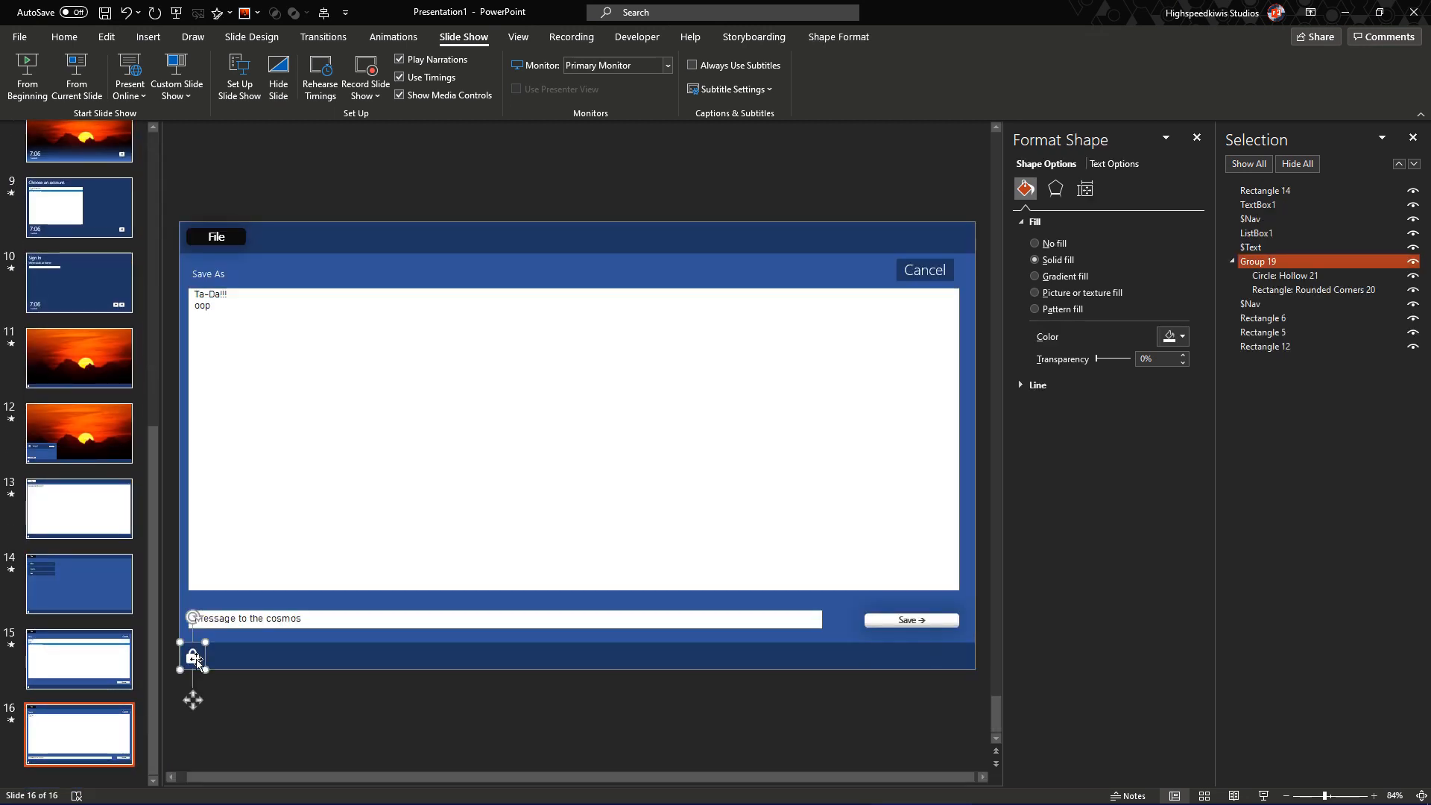
pyautogui.scroll(5, 211, 685)
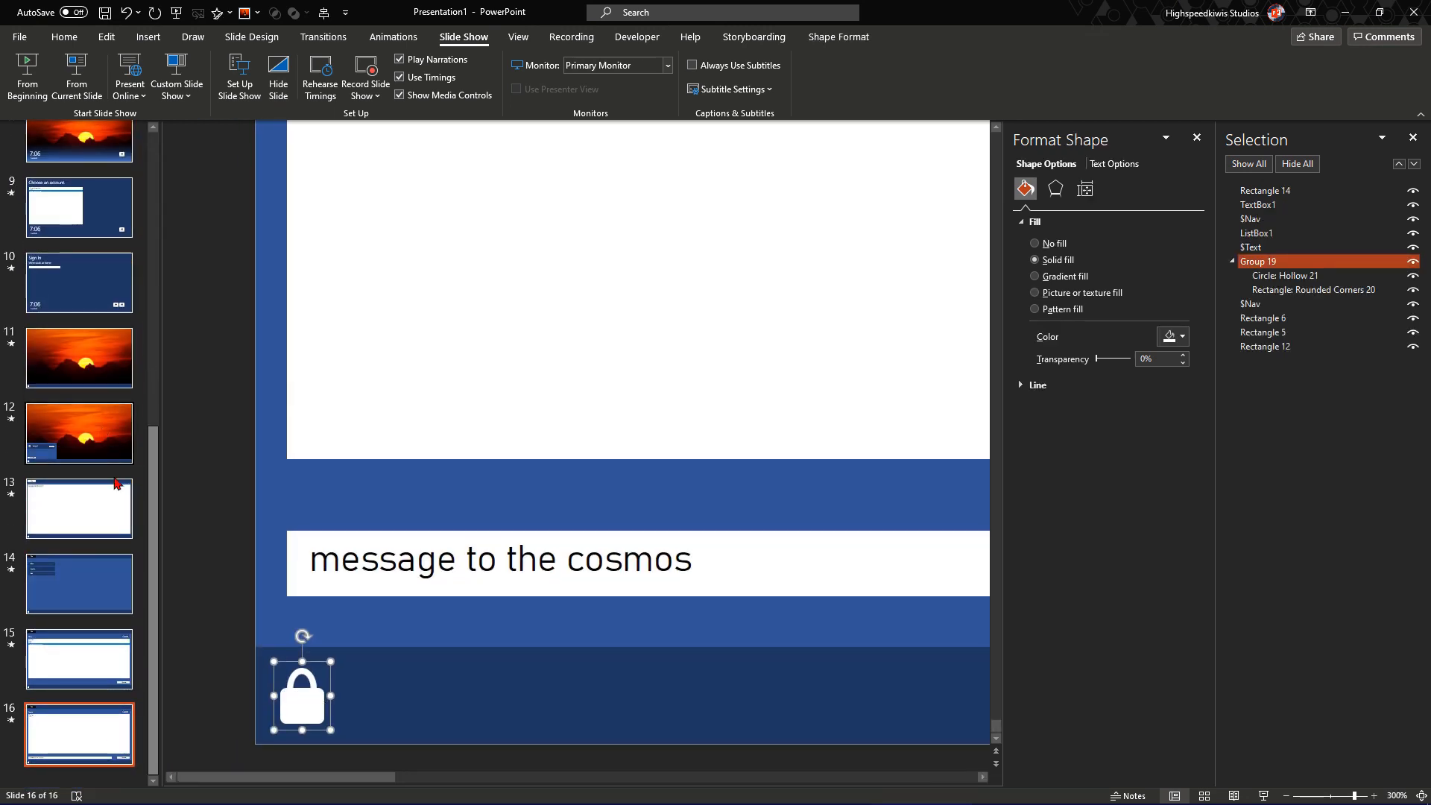
pyautogui.scroll(3, 157, 490)
pyautogui.click(79, 596)
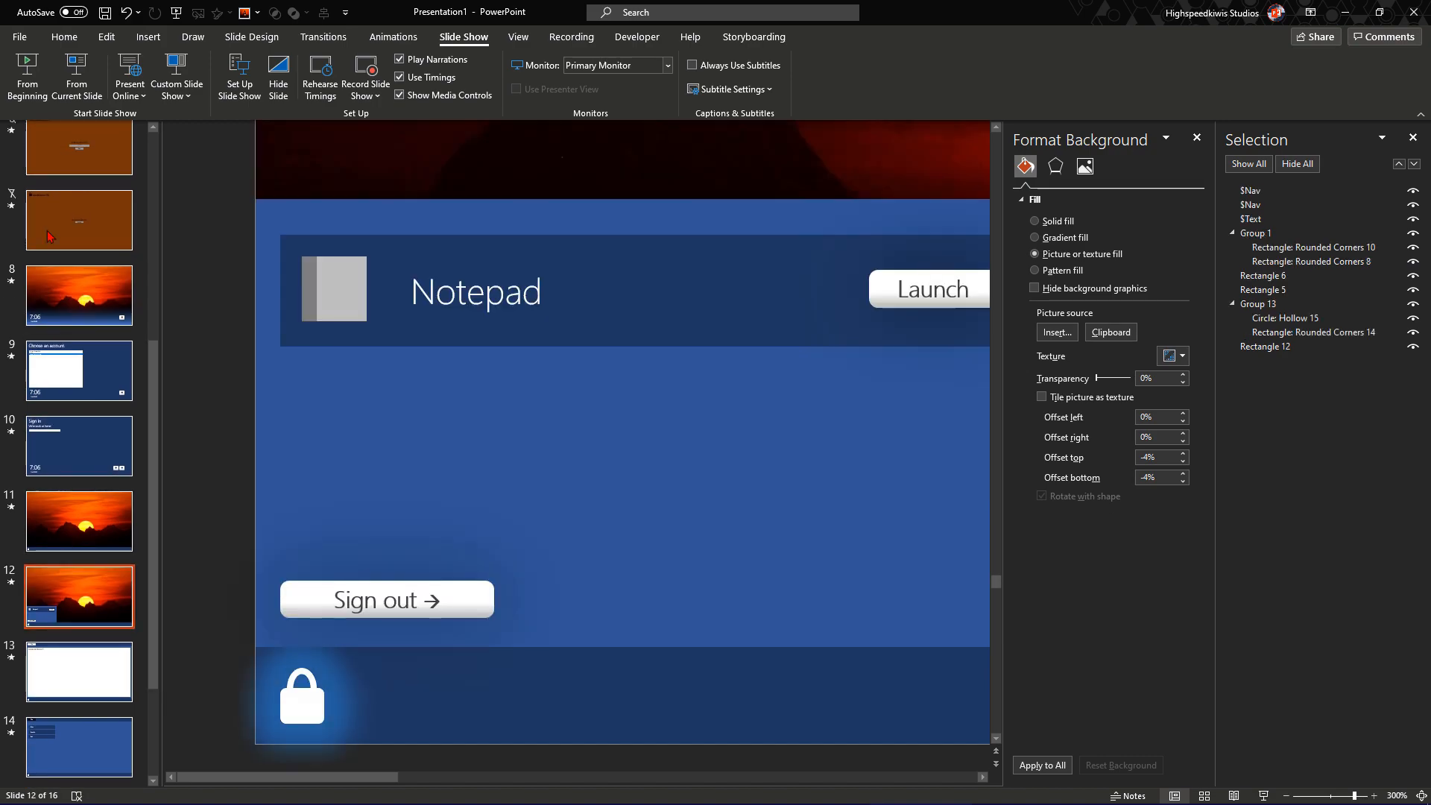
pyautogui.click(76, 89)
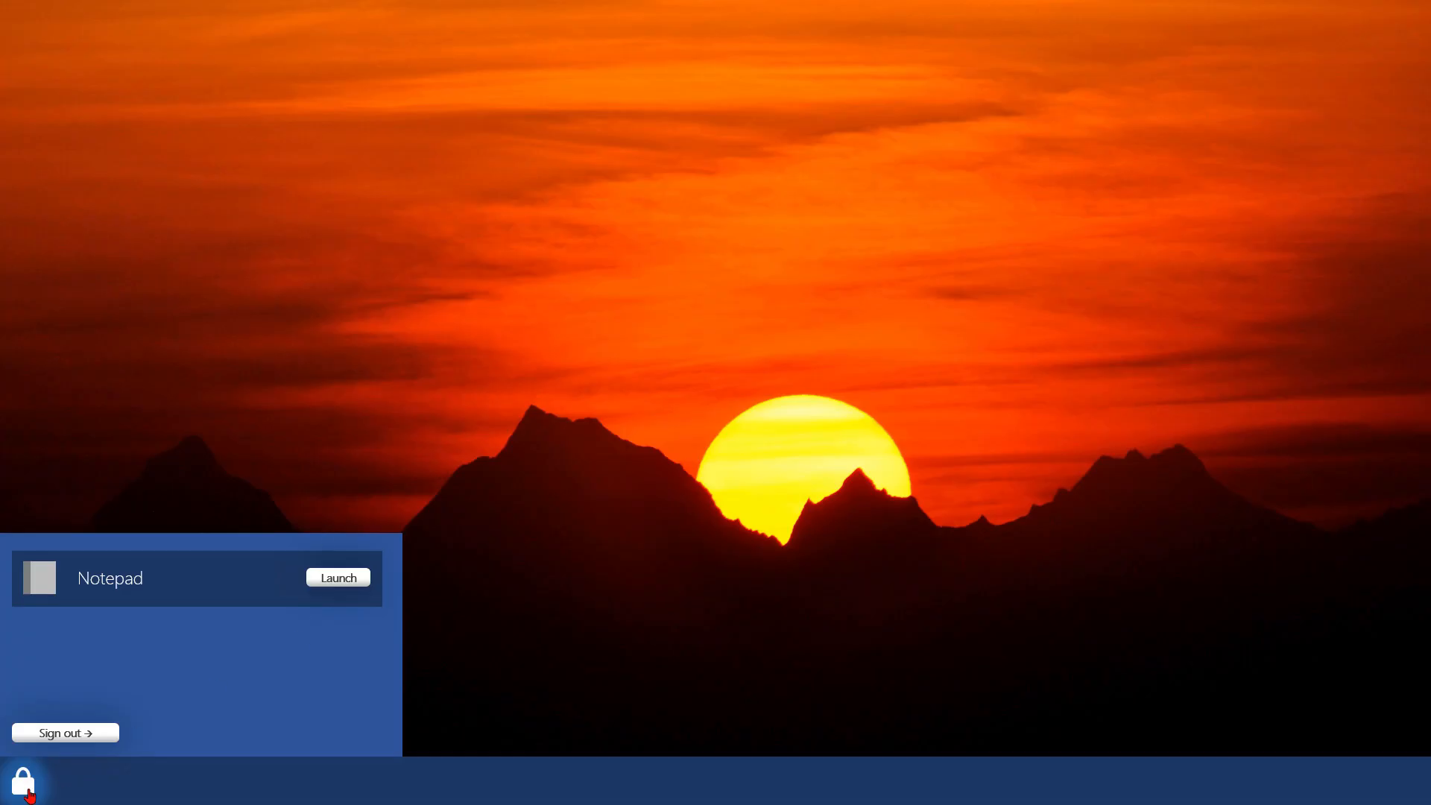
# Step: Toggle the desktop's start panel with the lock icon several times
pyautogui.click(25, 783)
pyautogui.click(25, 783)
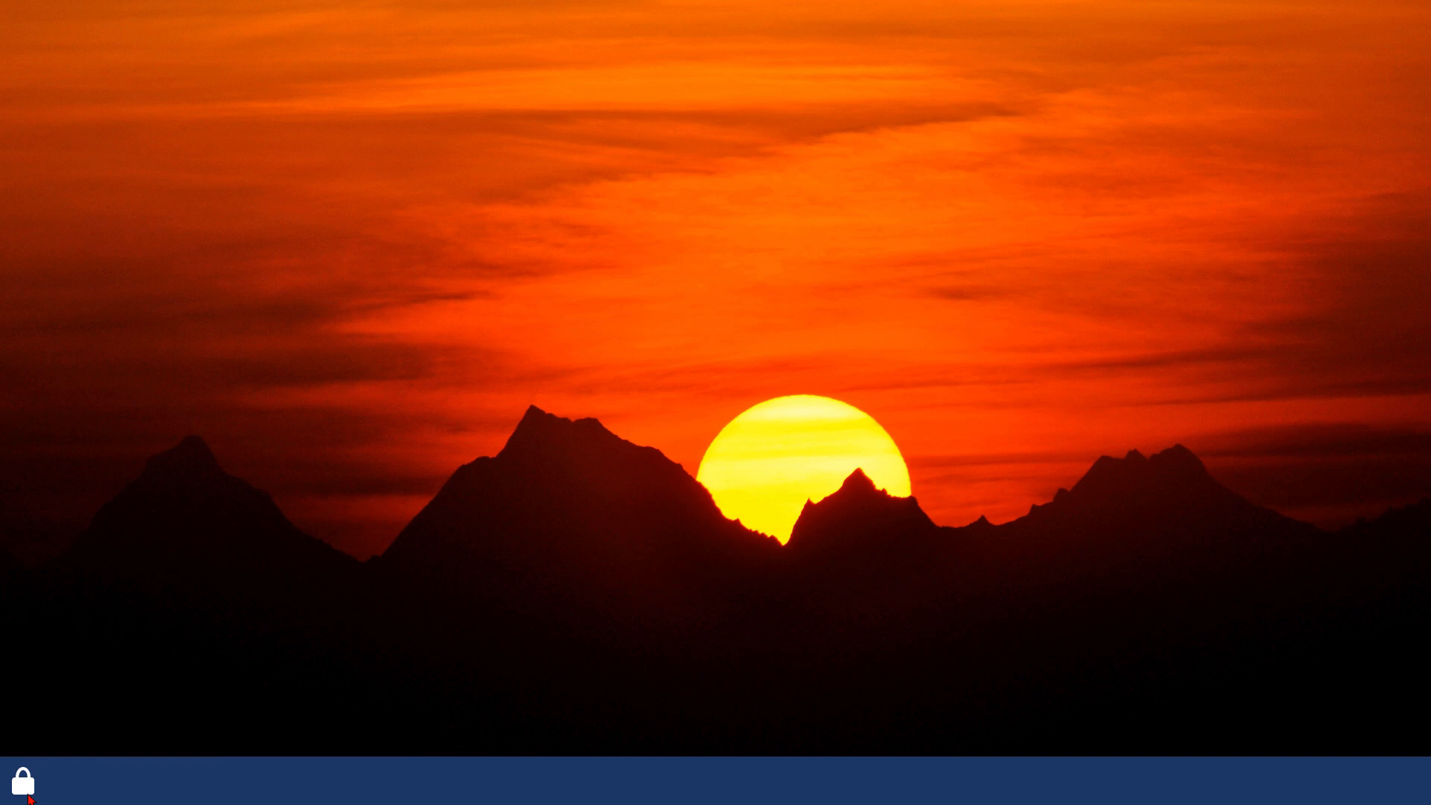
pyautogui.click(25, 783)
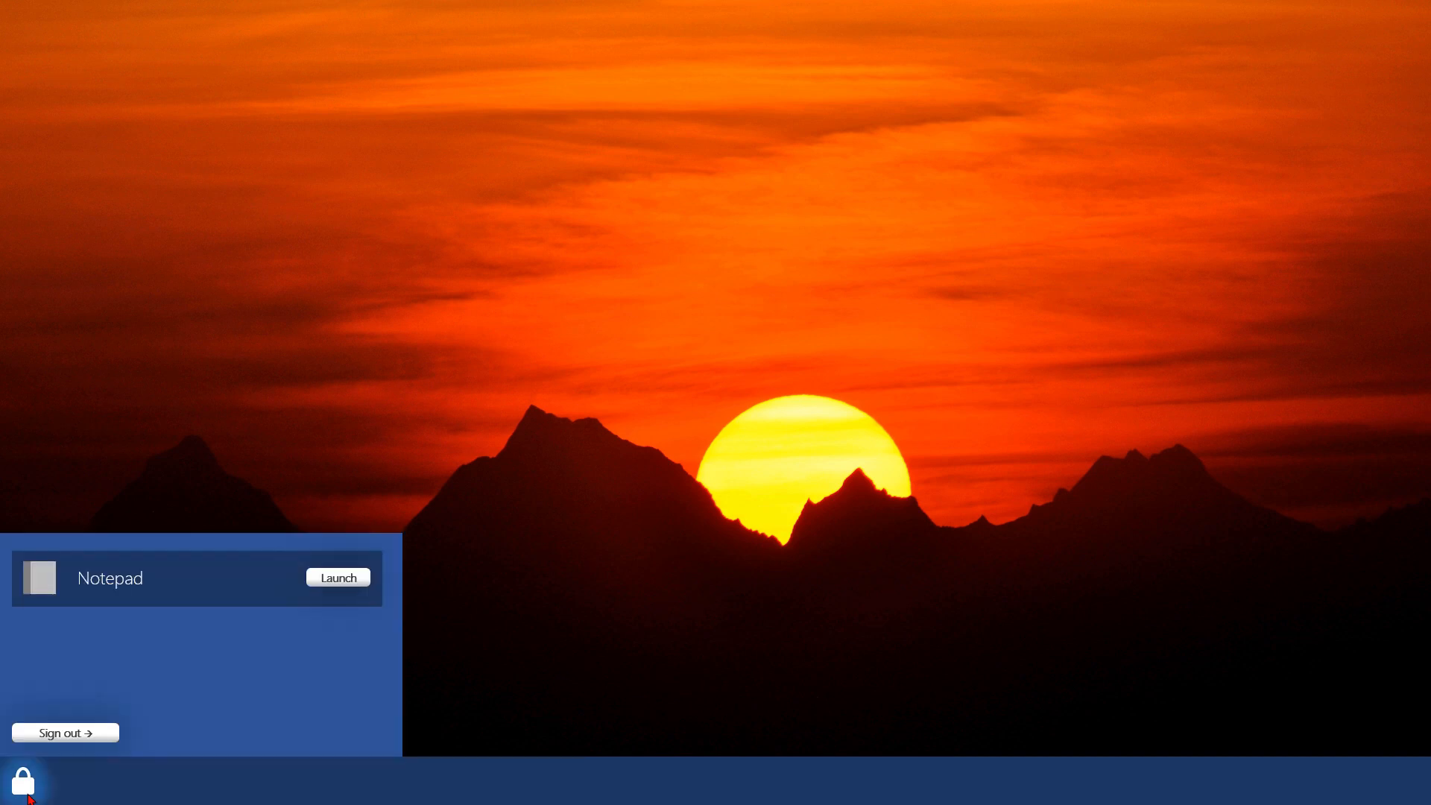
pyautogui.click(26, 782)
# Step: Sign out to the account chooser, pick both accounts, then end the slide show
pyautogui.click(99, 738)
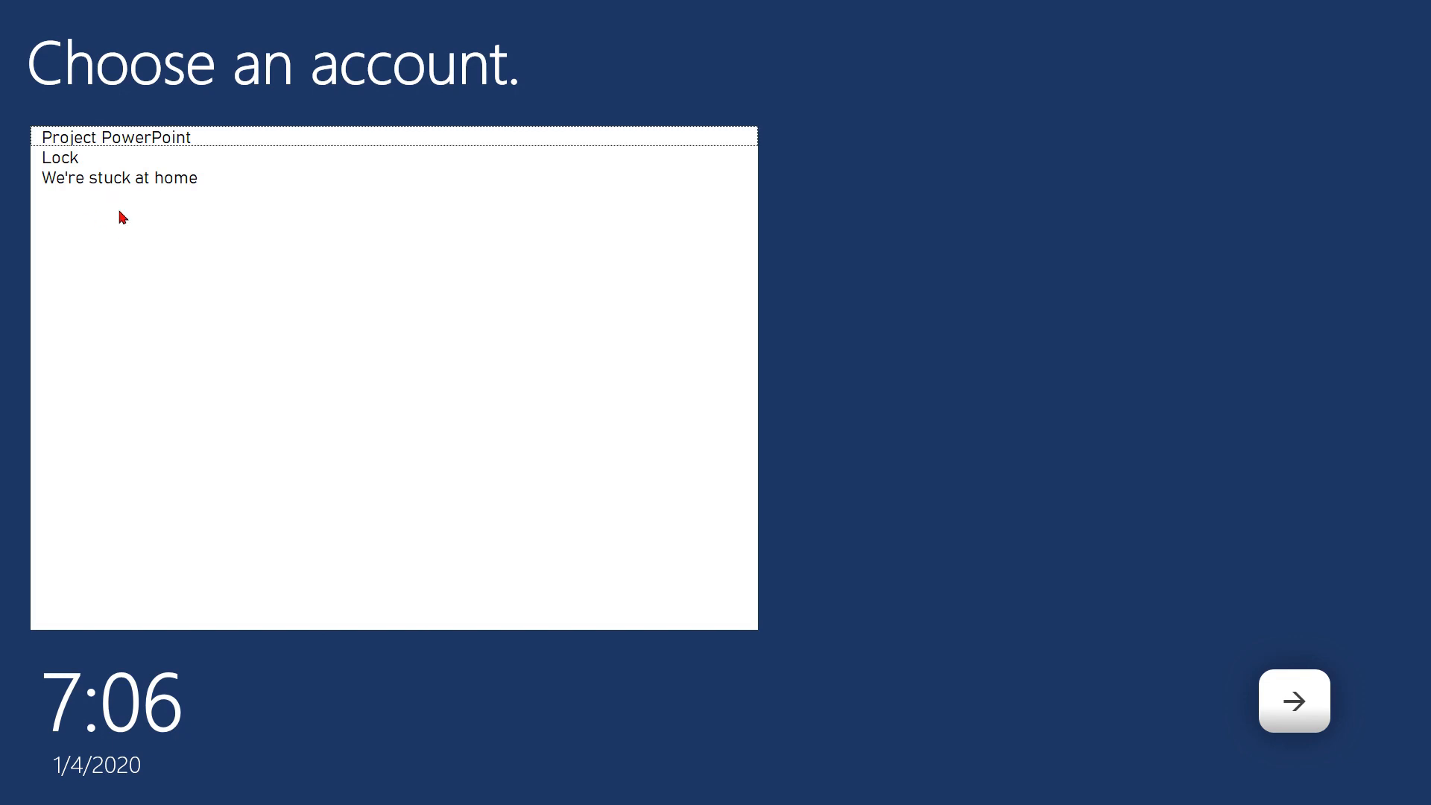
pyautogui.click(127, 180)
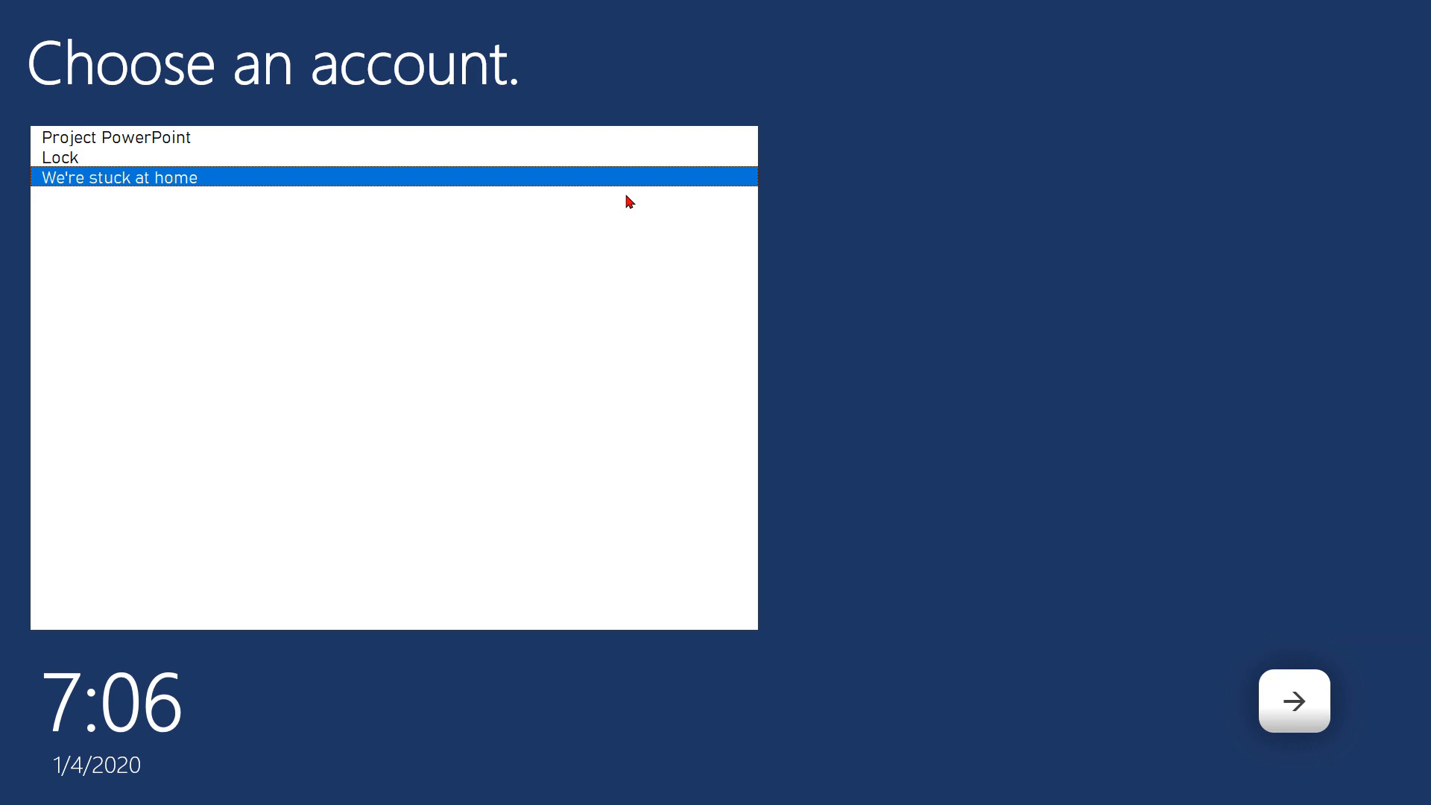
pyautogui.click(441, 137)
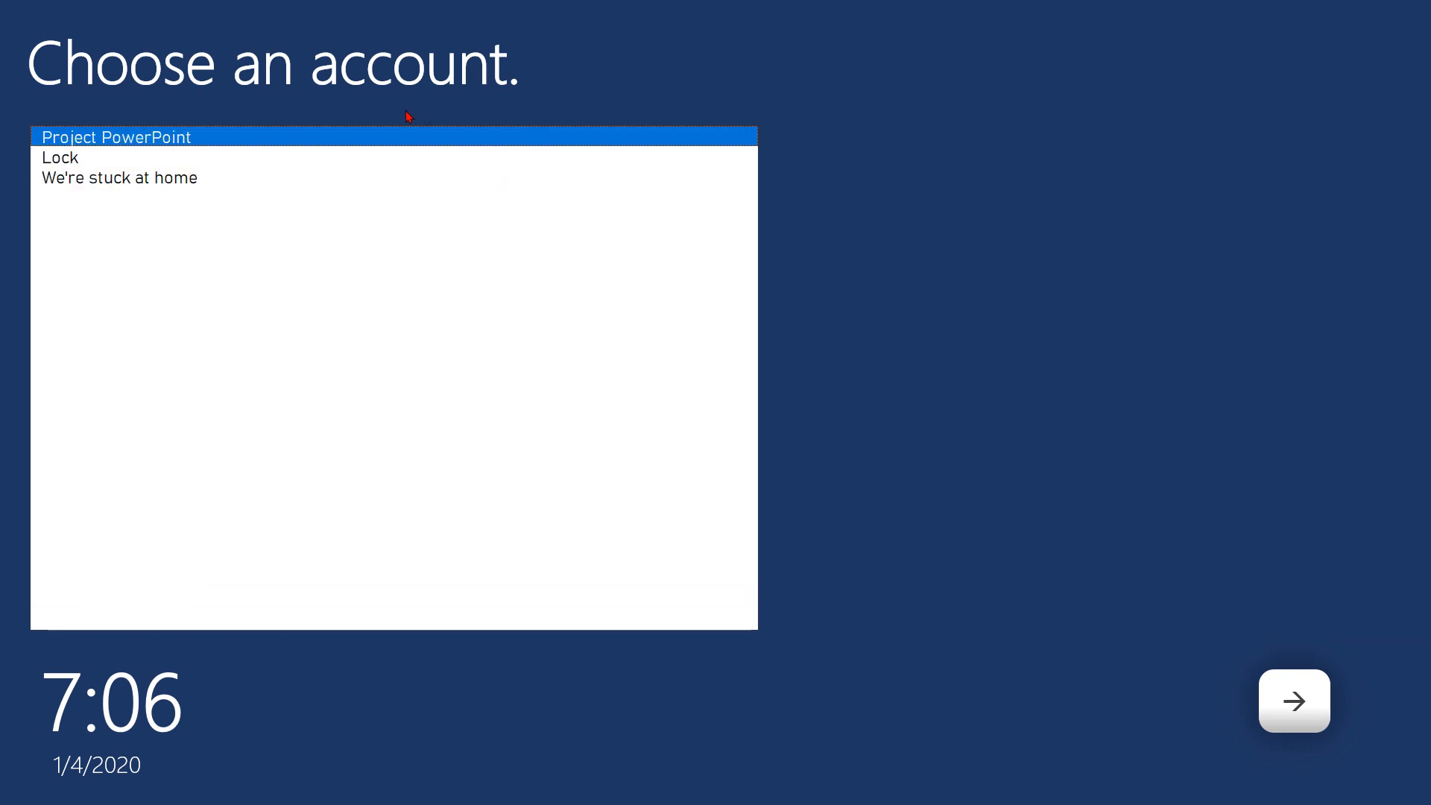
pyautogui.press('Escape')
pyautogui.scroll(5, 78, 336)
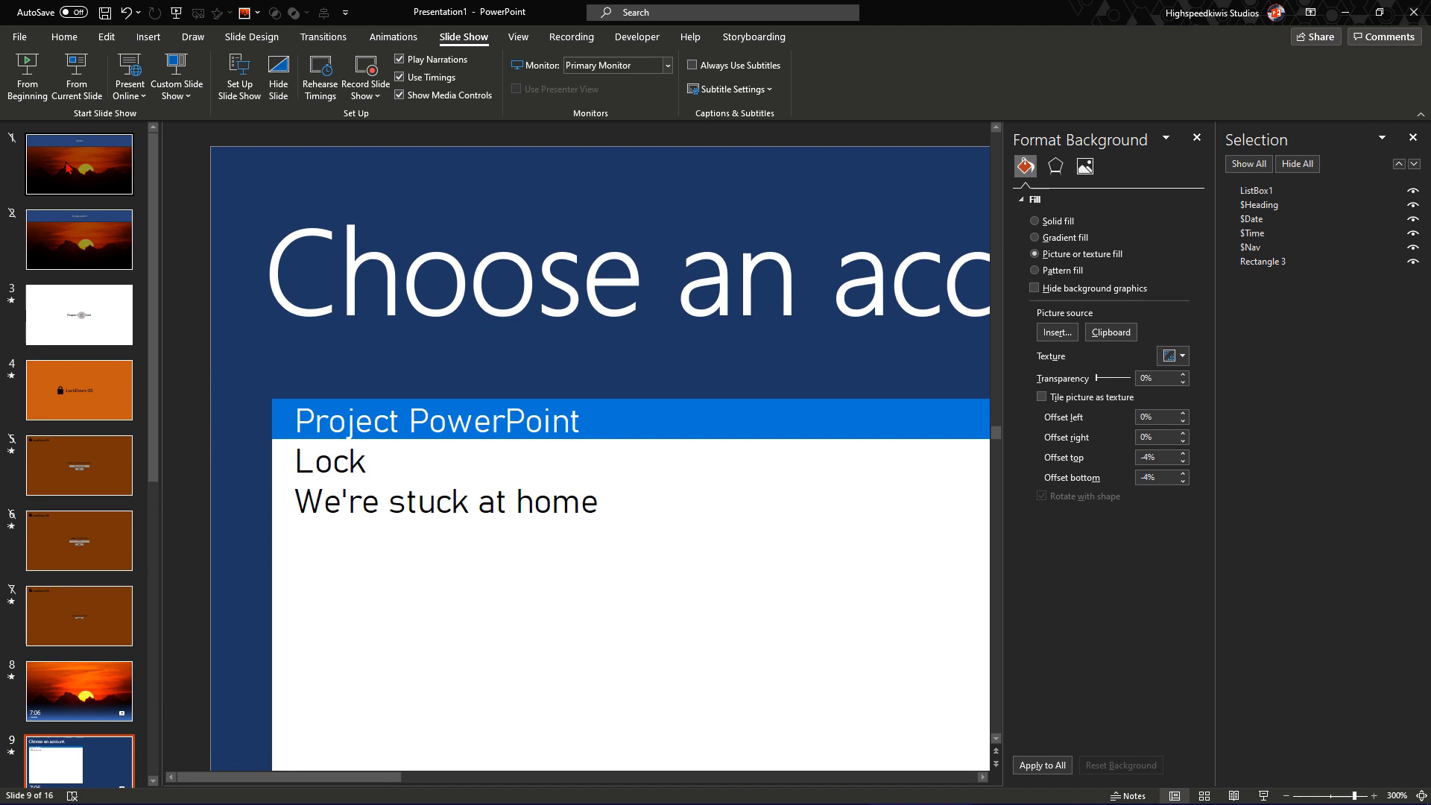
# Step: Step through thumbnails 1 to 5, landing on the LockDown OS username slide
pyautogui.click(79, 165)
pyautogui.scroll(-5, 503, 470)
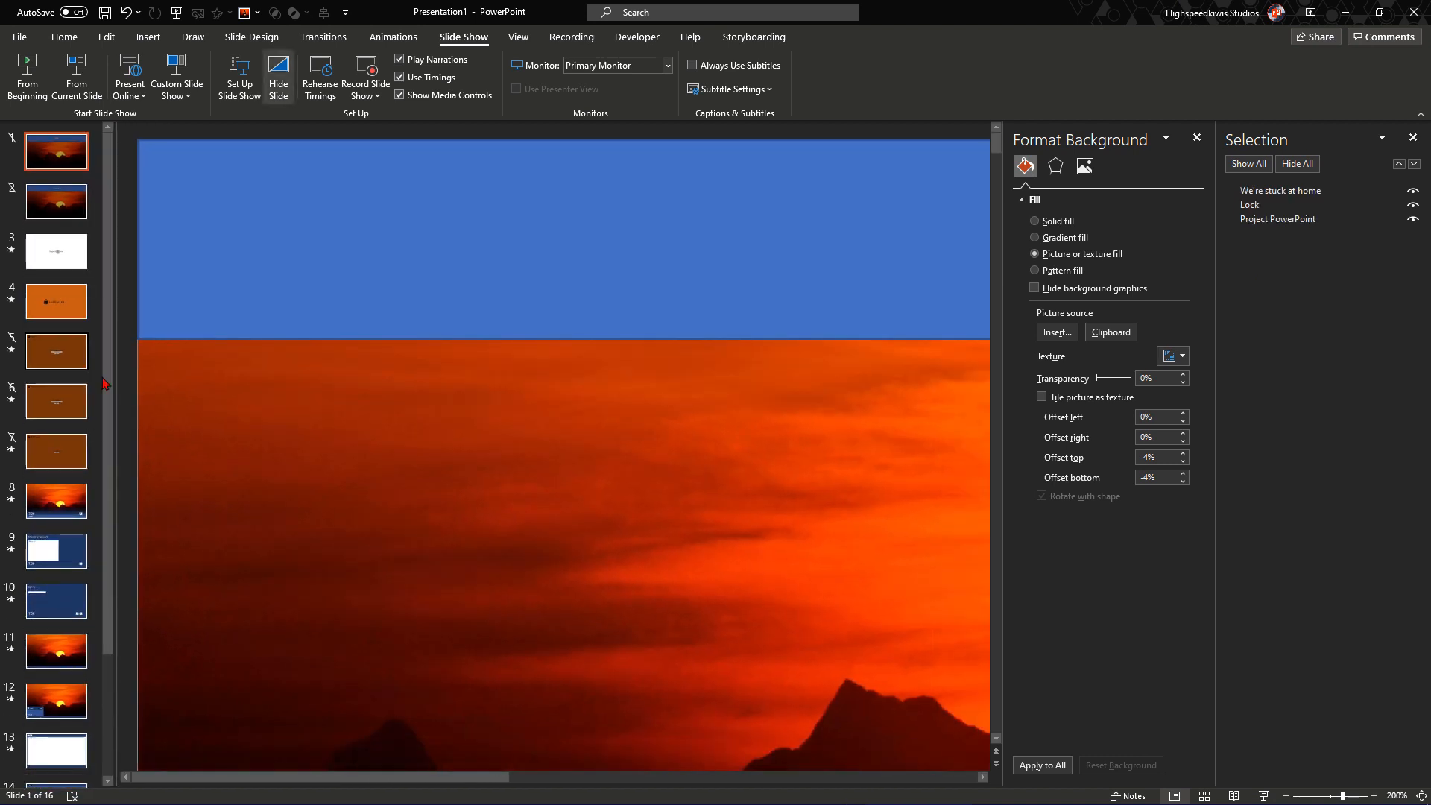
pyautogui.scroll(-3, 502, 471)
pyautogui.scroll(-2, 503, 471)
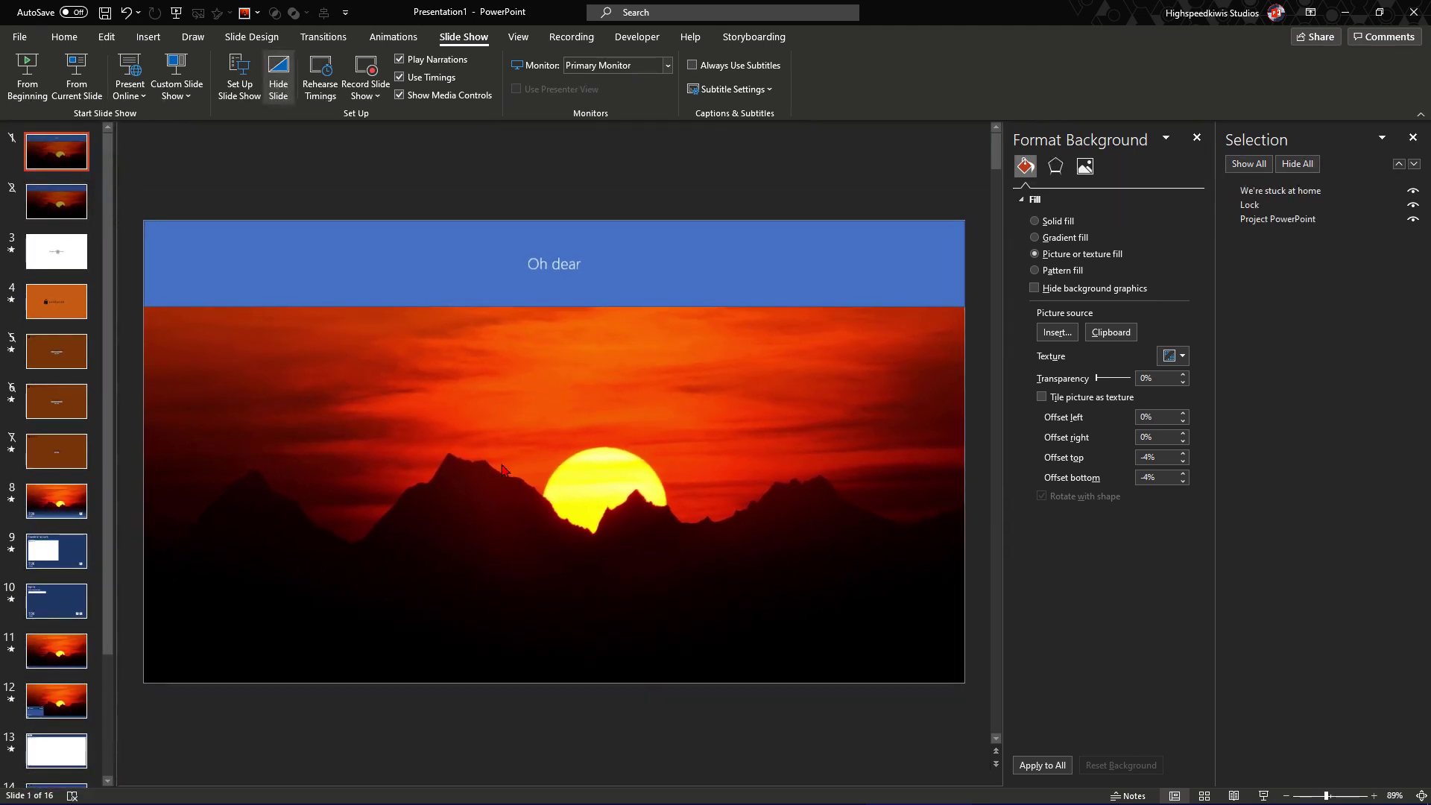
pyautogui.click(56, 204)
pyautogui.click(57, 253)
pyautogui.click(56, 302)
pyautogui.click(56, 401)
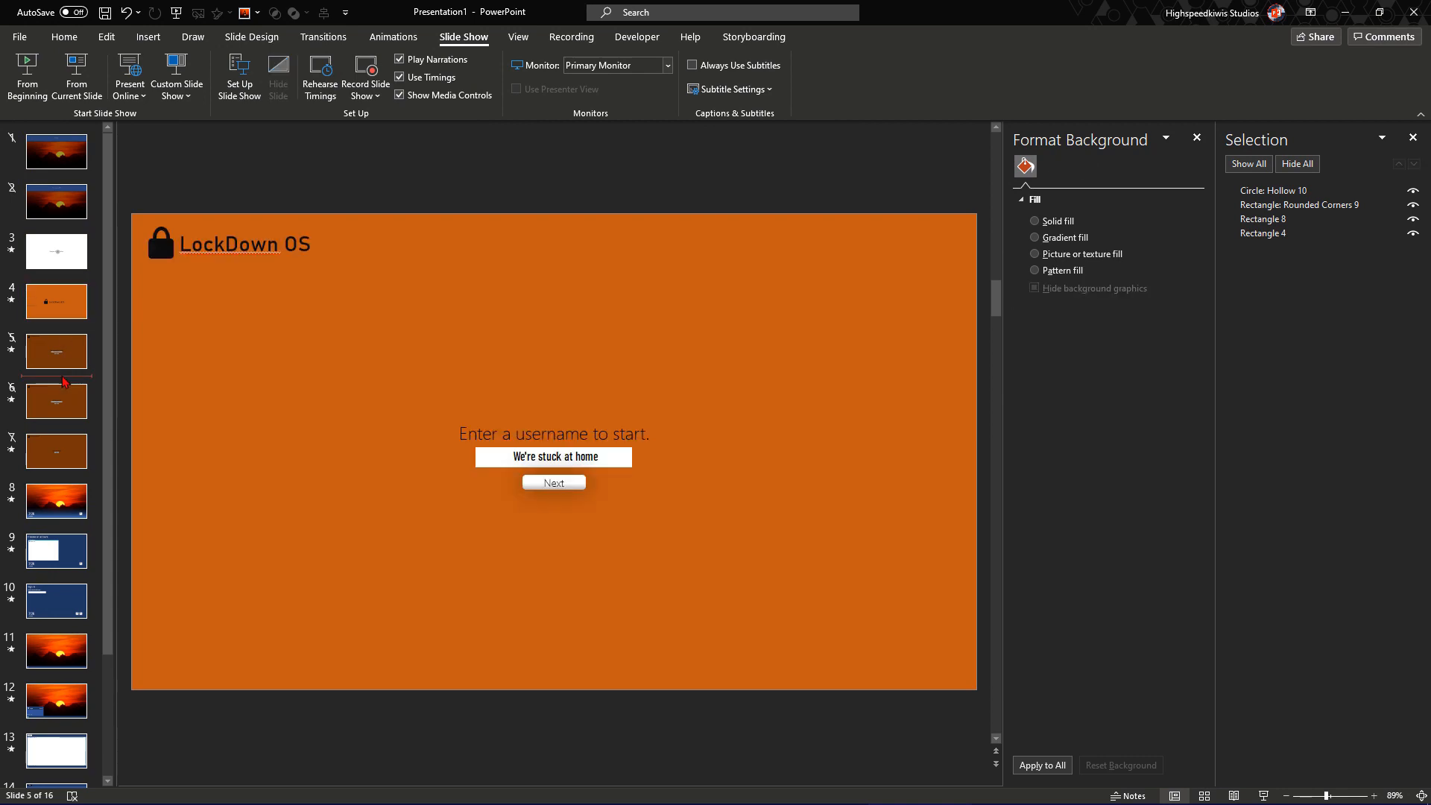
pyautogui.scroll(-3, 56, 447)
pyautogui.scroll(-3, 56, 447)
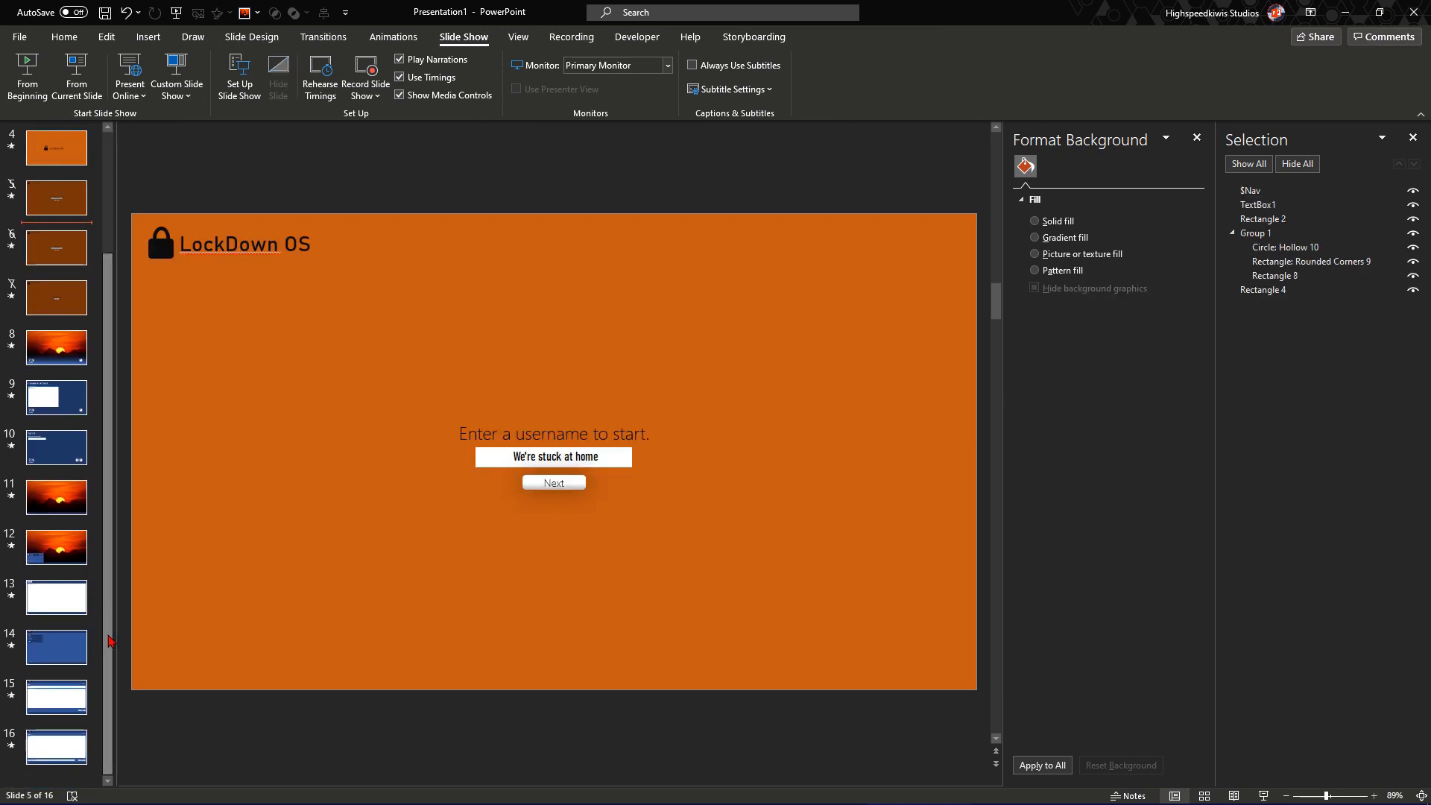
pyautogui.scroll(3, 114, 447)
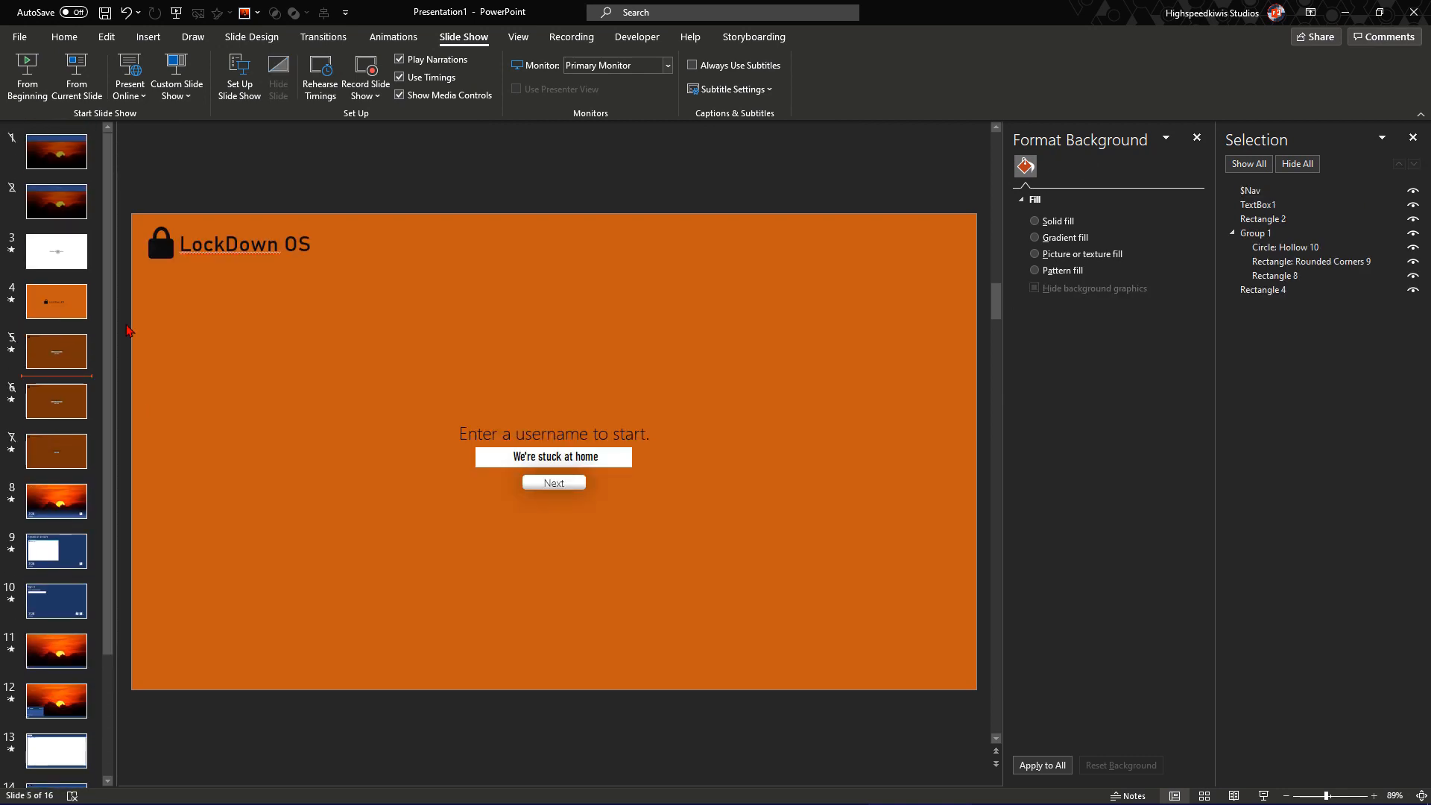